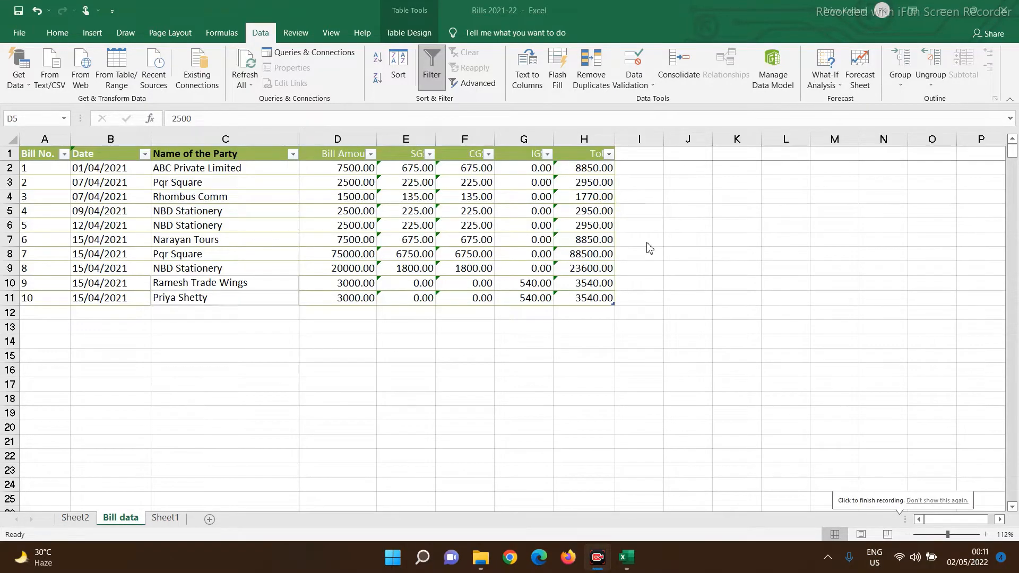
Step: Load the bill table into Power Query and change the Date column's data type to Date, replacing the current conversion
click(300, 217)
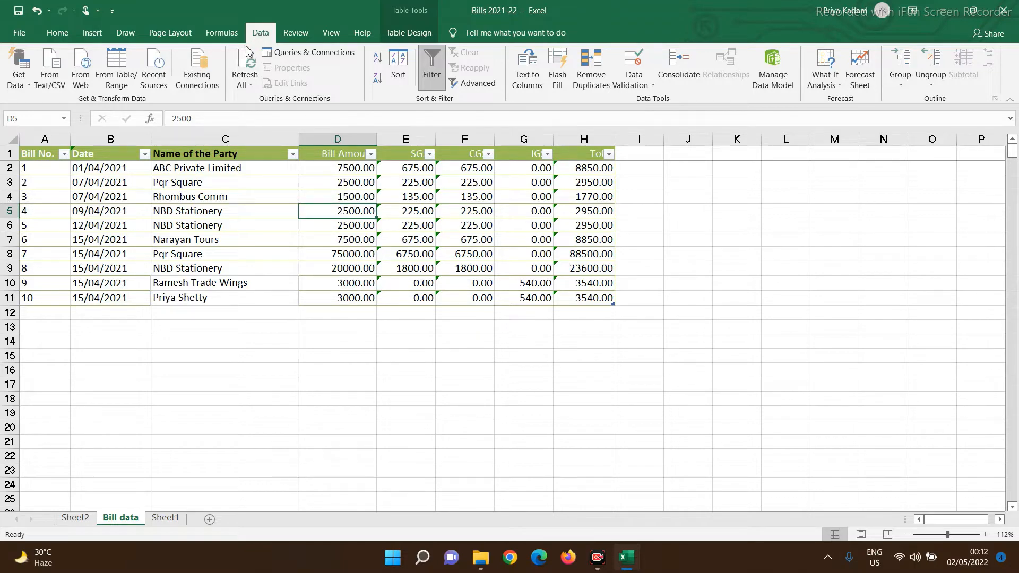
click(118, 64)
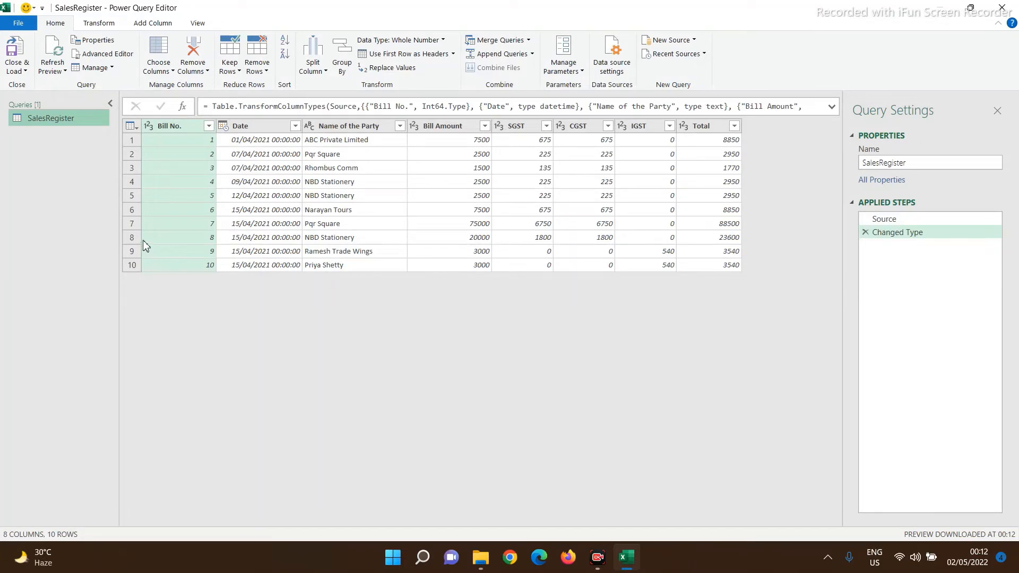
click(223, 126)
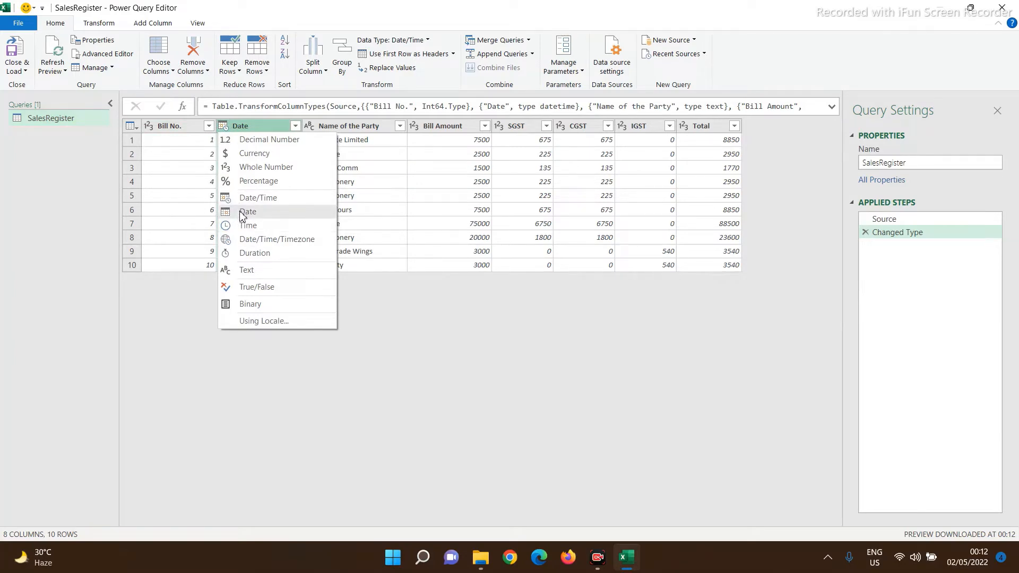
click(246, 211)
click(488, 312)
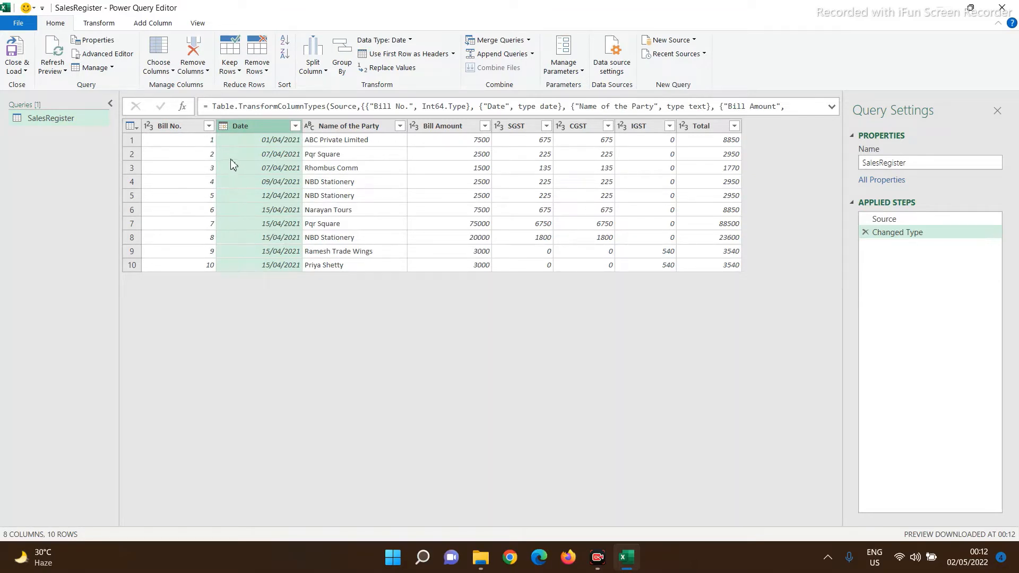
Step: Unpivot all columns other than Bill No., Date and Name of the Party
click(180, 128)
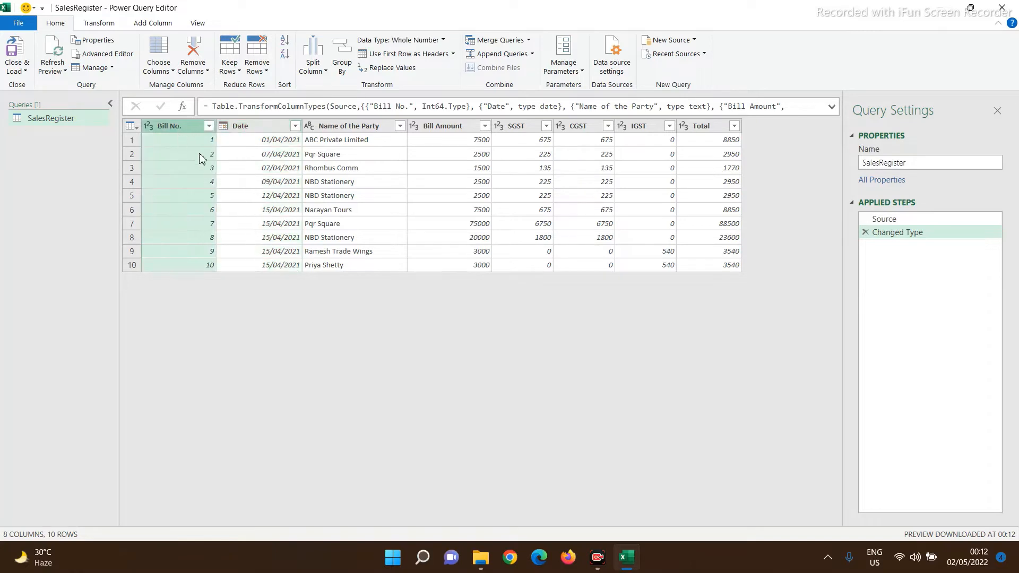
ctrl+click(262, 128)
ctrl+click(359, 126)
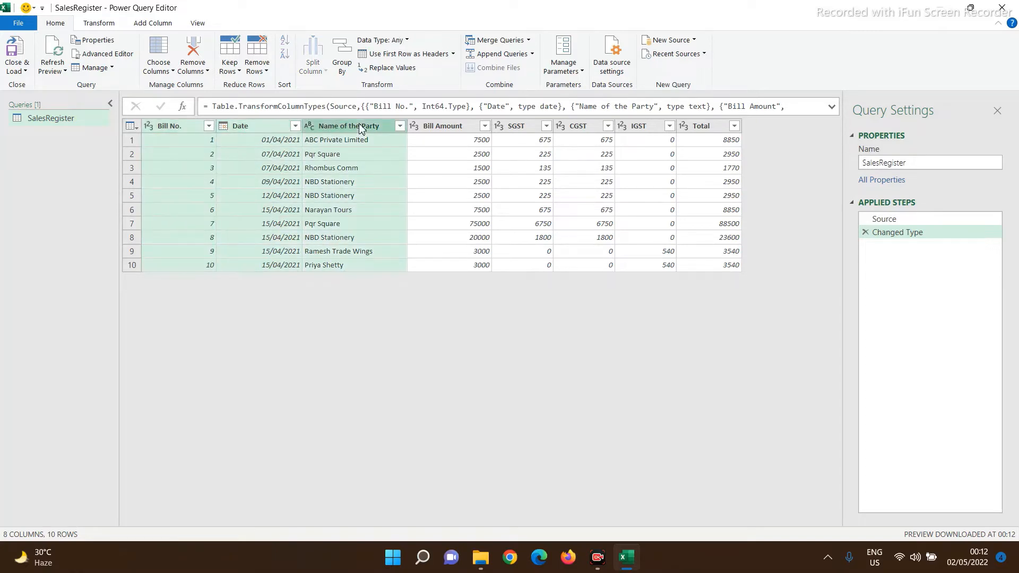
right_click(359, 125)
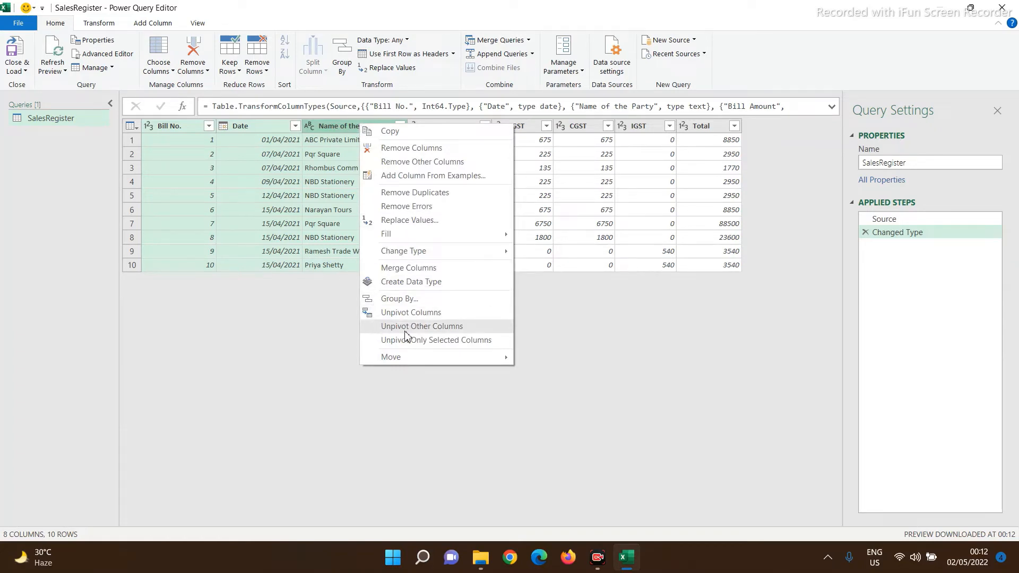
click(440, 329)
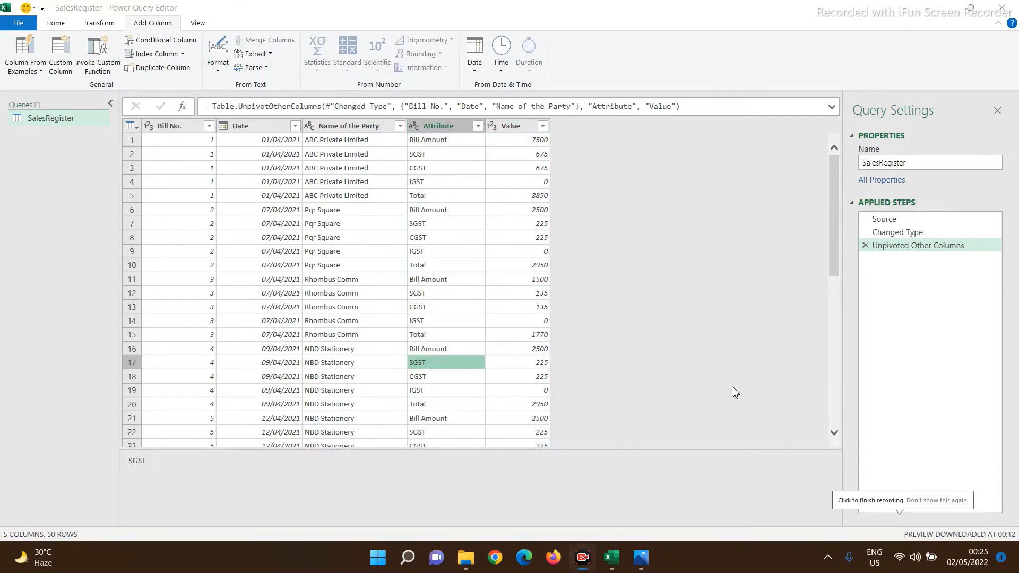
Step: Start a conditional column named Payments with the condition that Attribute equals Total
click(168, 42)
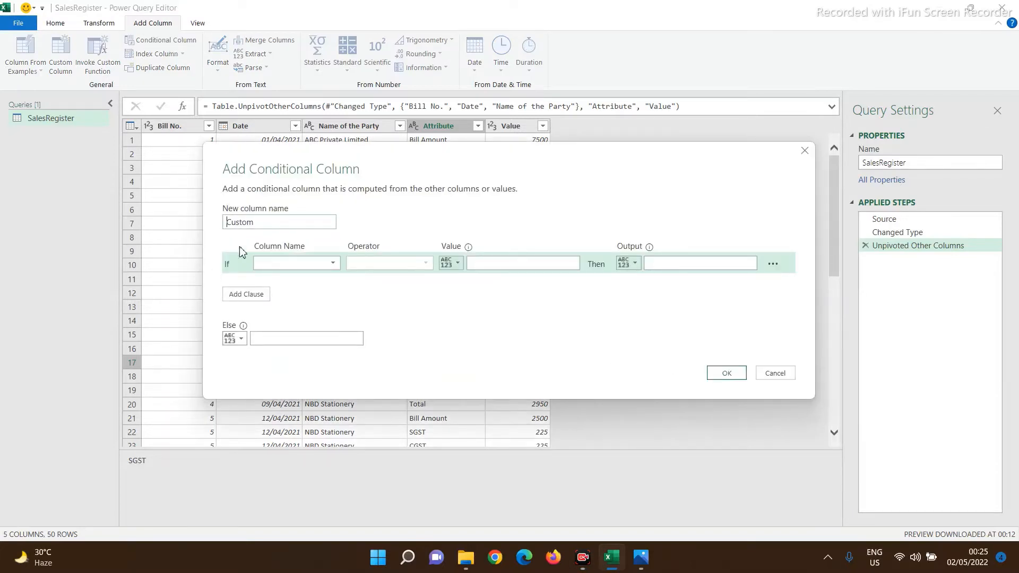
double_click(264, 224)
text(Payments)
click(284, 265)
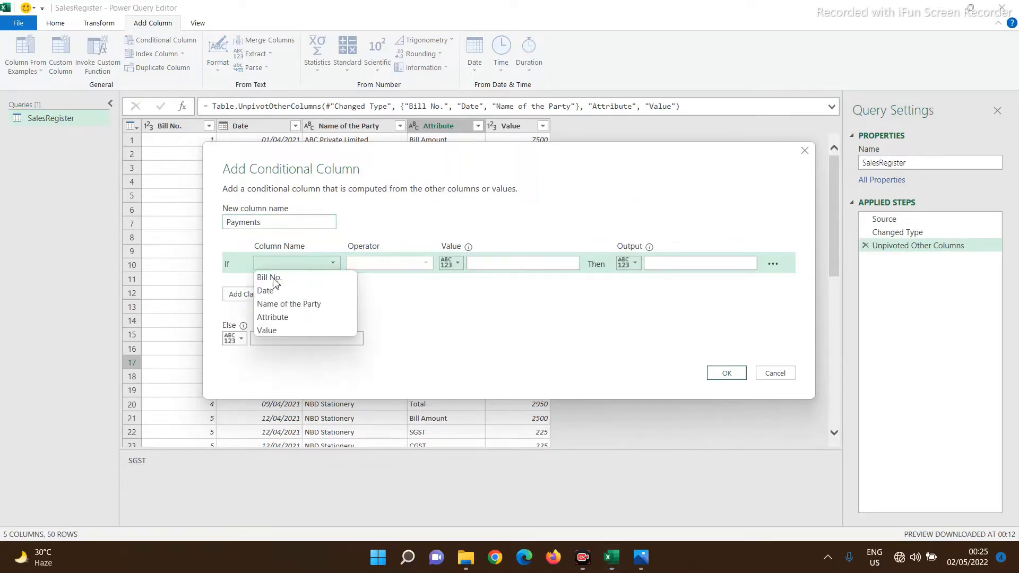
click(266, 319)
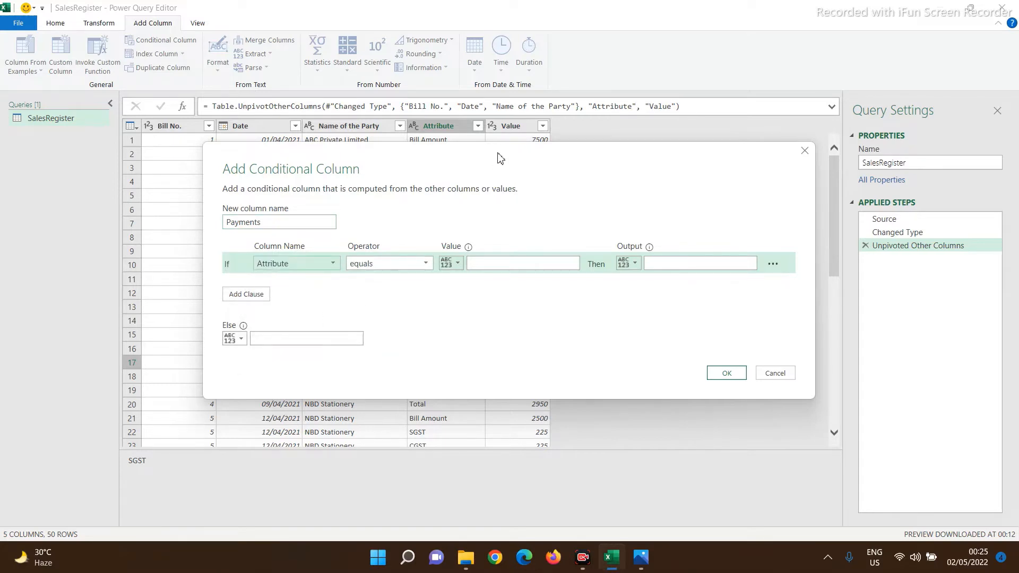
drag(499, 157, 483, 258)
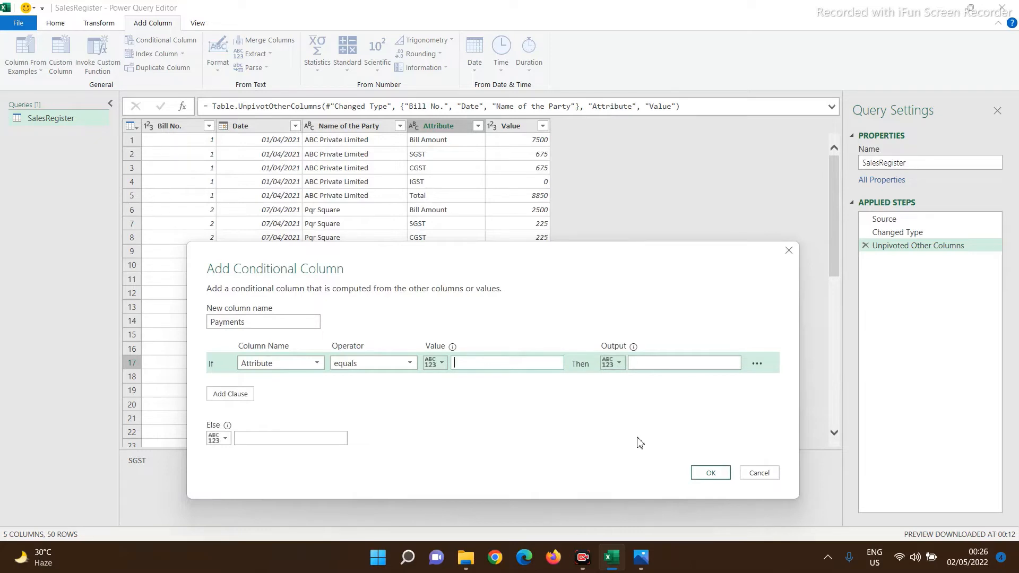
text(Total)
Step: Output the Value column when the Payments condition is met, otherwise 0, and create the column
click(619, 364)
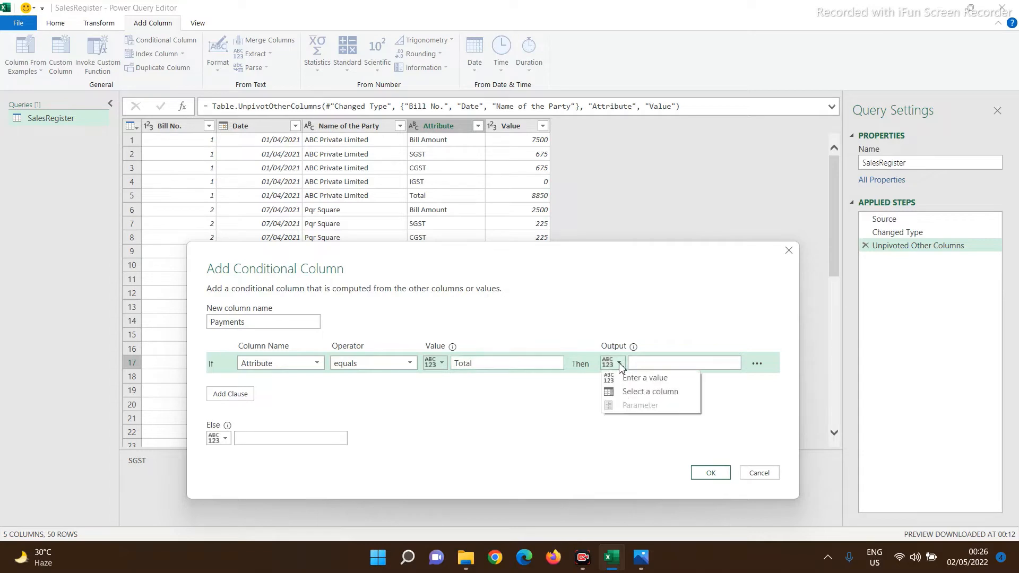
click(624, 392)
click(734, 364)
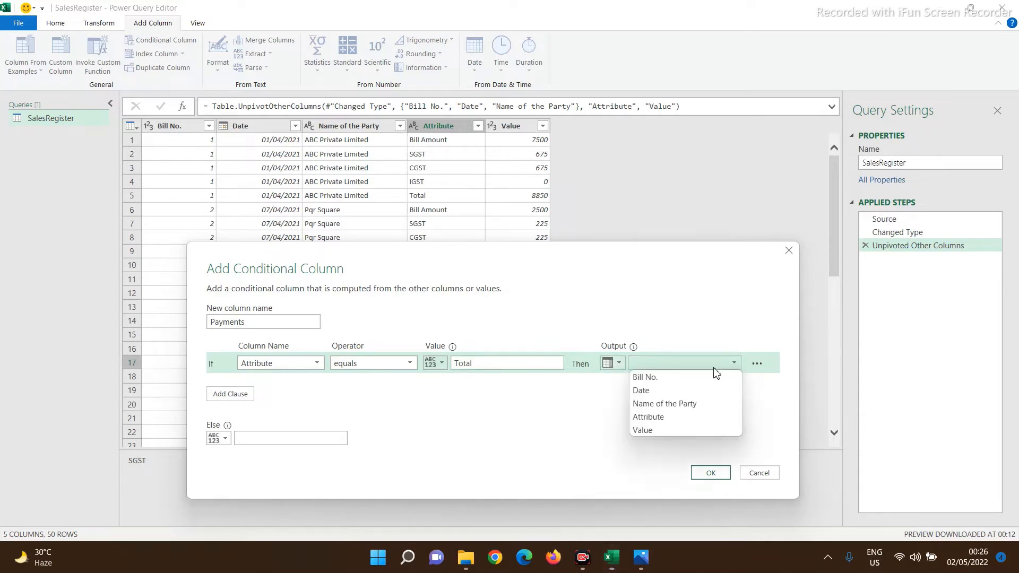
click(645, 429)
click(256, 438)
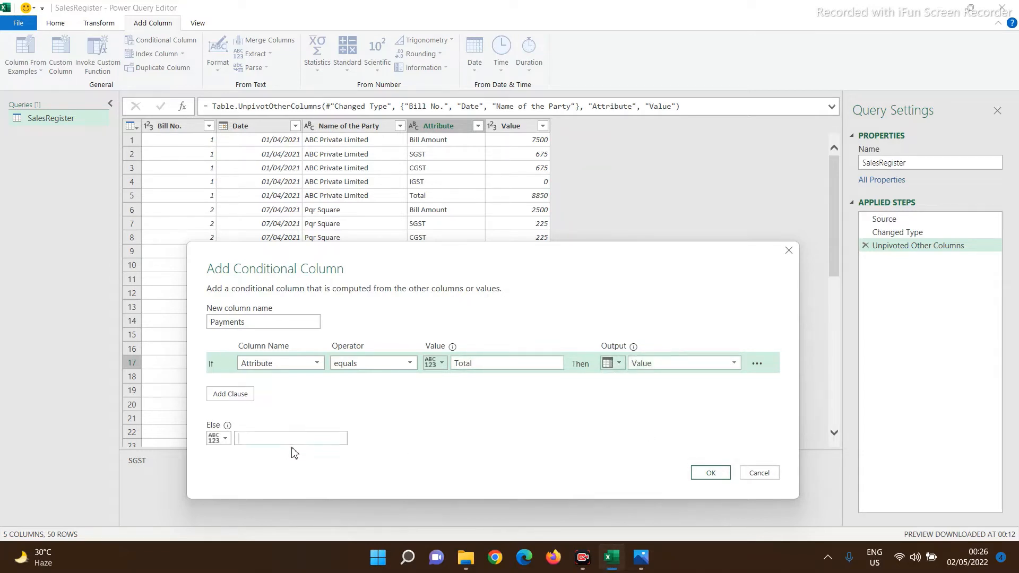
text(0)
click(712, 471)
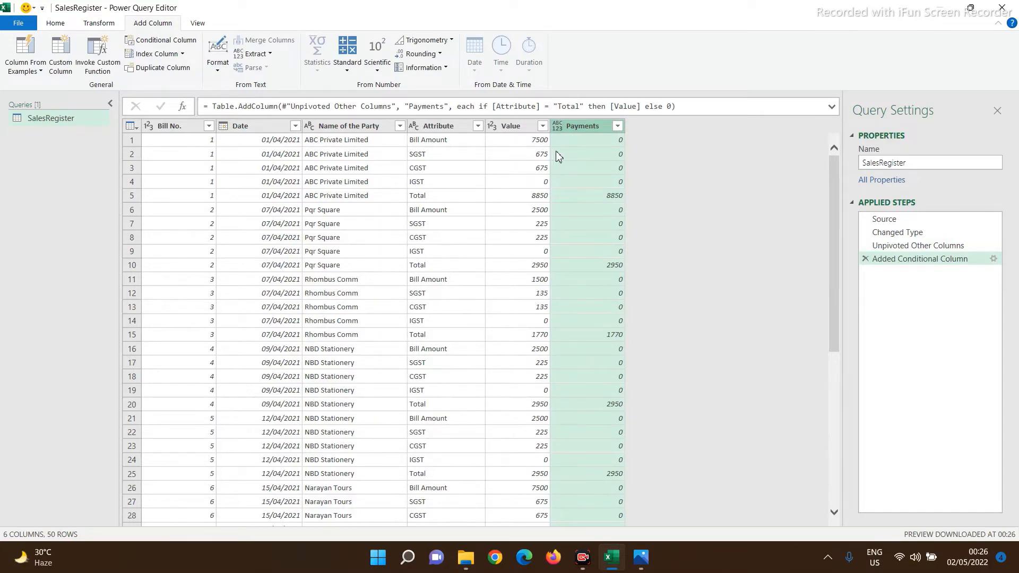
Step: Add a column that subtracts Payments from Value
click(507, 128)
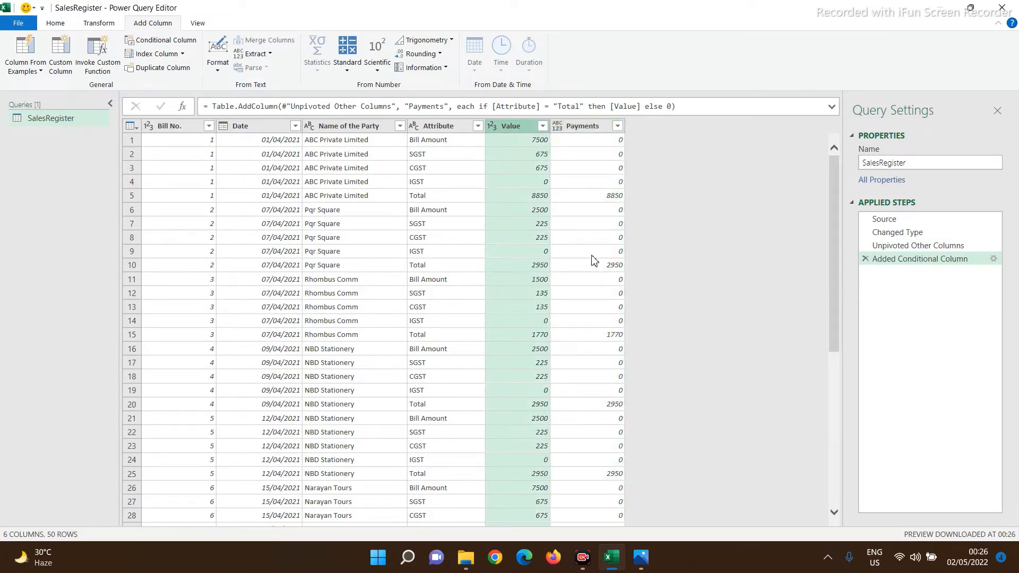
ctrl+click(584, 127)
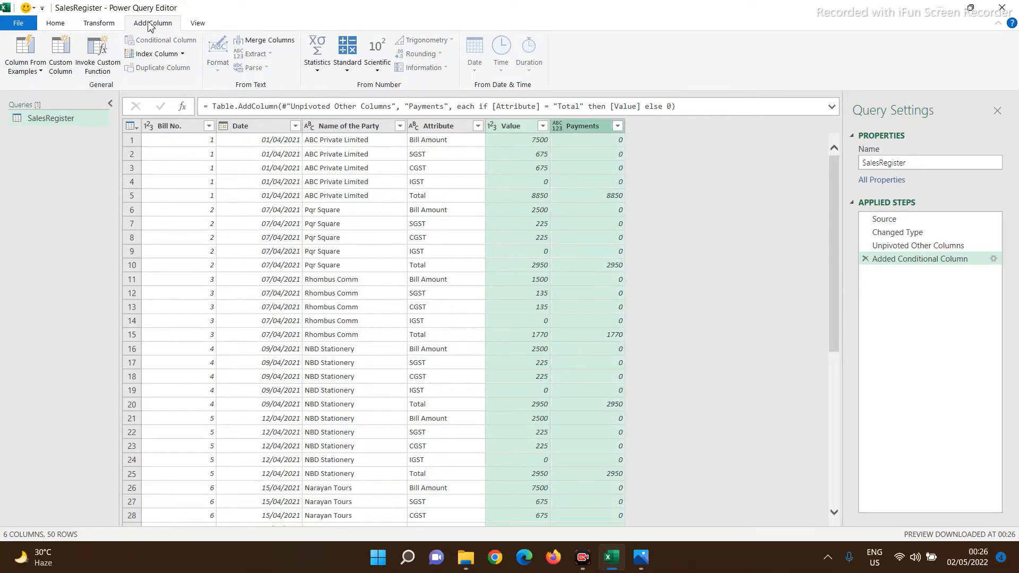
click(348, 70)
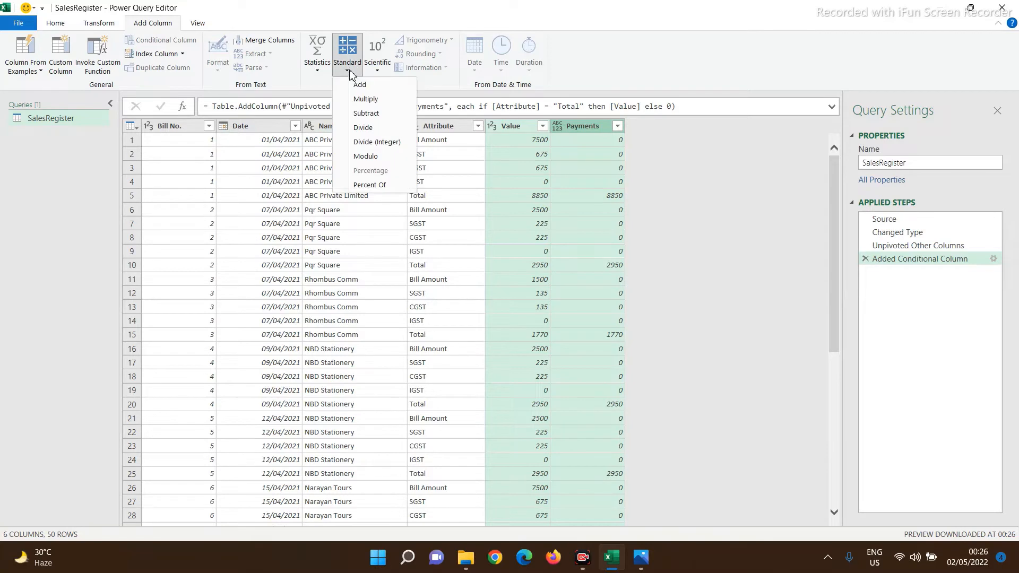
click(365, 114)
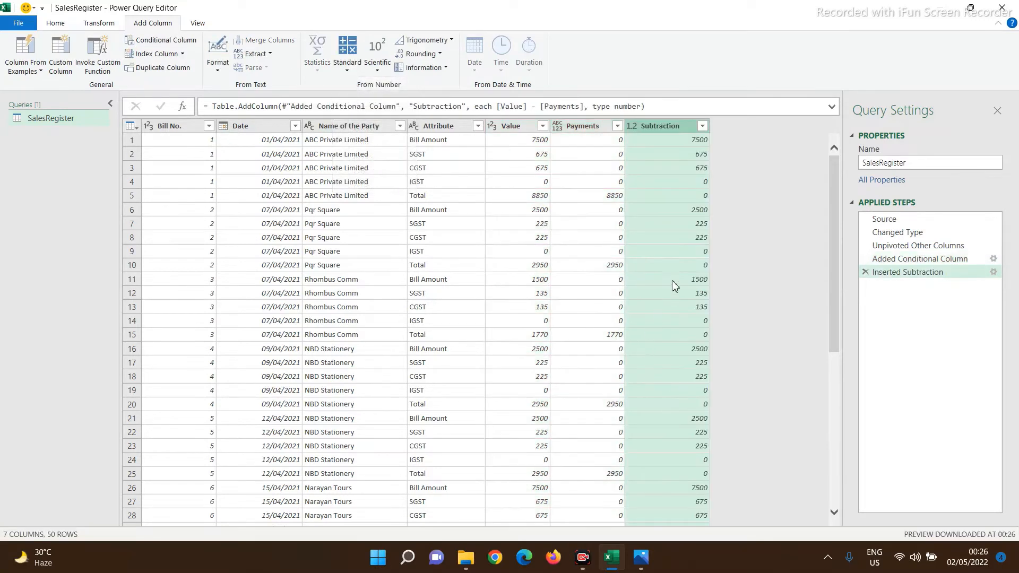
Step: Rename the subtraction column to Receipts and remove the Value column
double_click(653, 127)
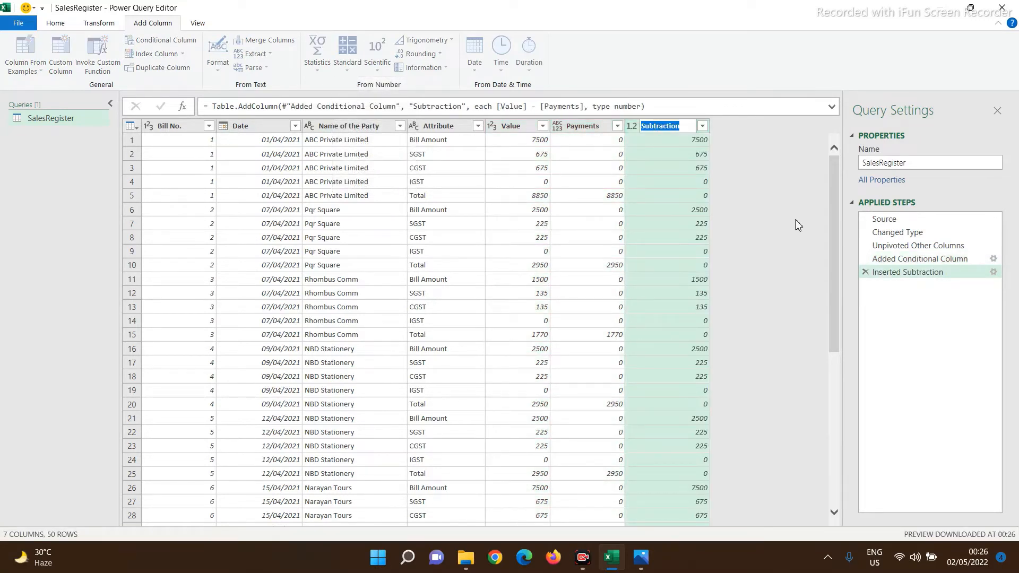
text(Receipts)
key(Return)
right_click(514, 127)
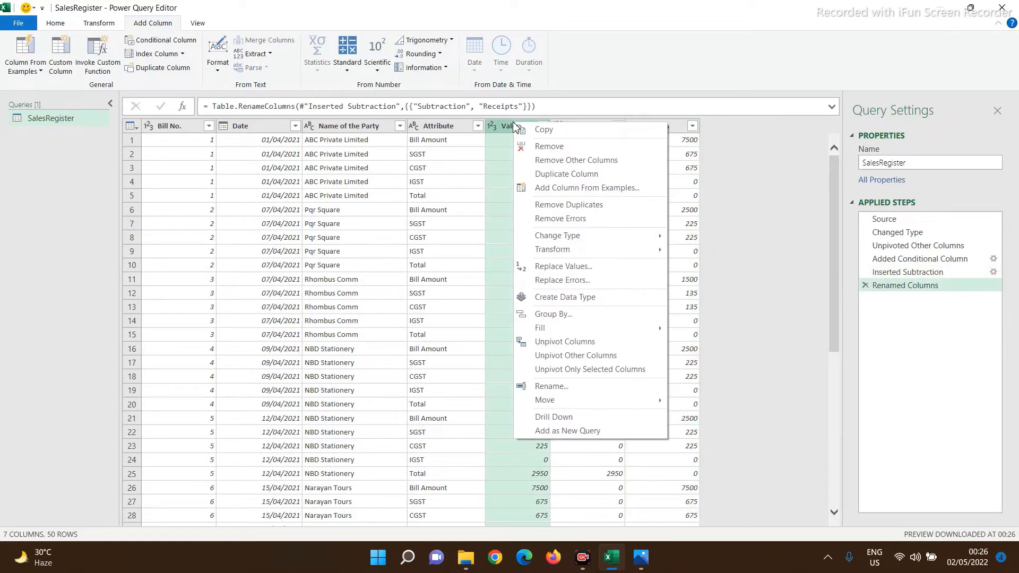
click(543, 148)
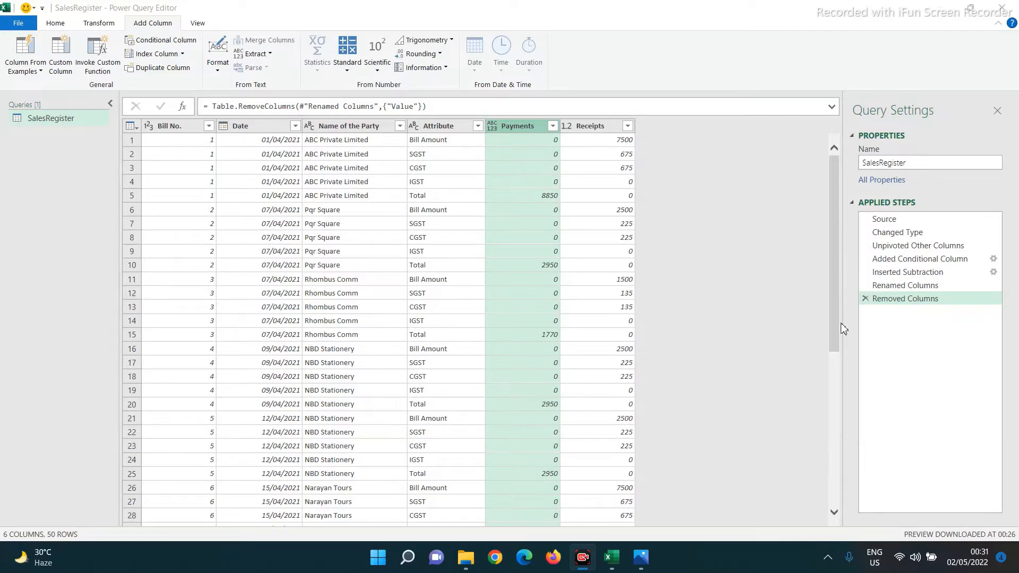
Step: Start a conditional column named Account Head that outputs Professional Fees Received if Attribute equals Bill Amount
click(156, 31)
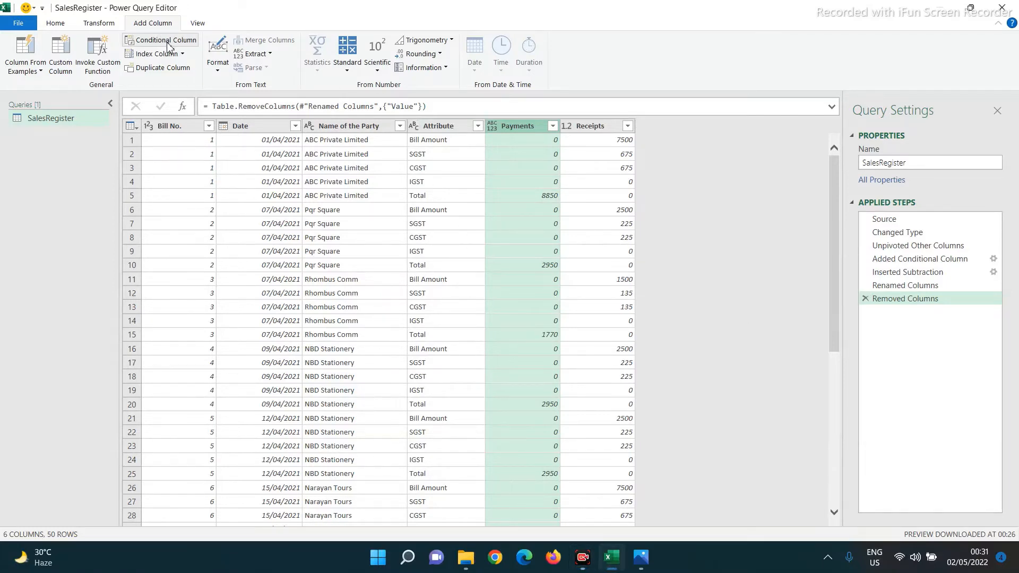
click(162, 40)
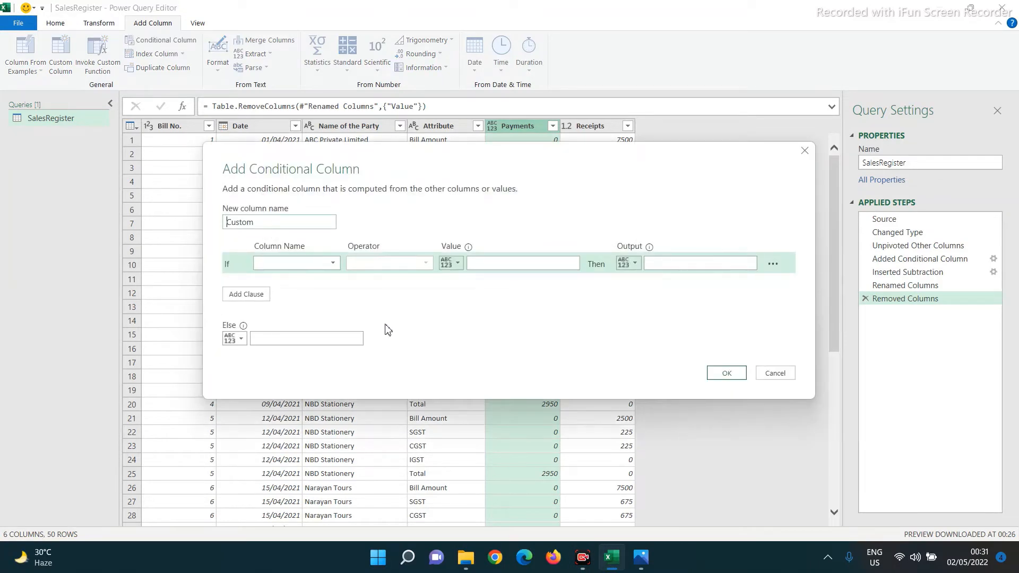
double_click(273, 219)
text(Account Head)
click(278, 264)
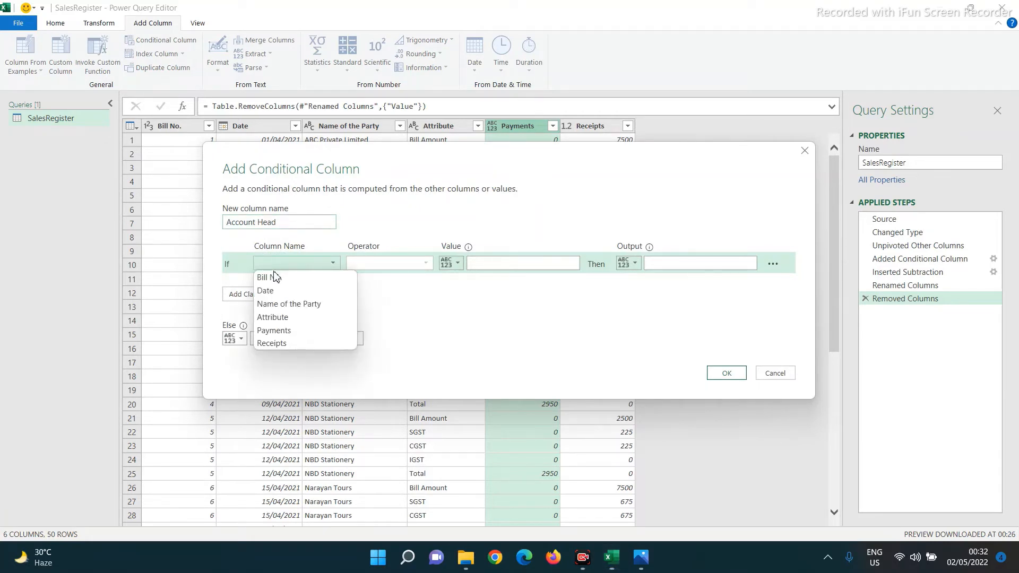
click(268, 320)
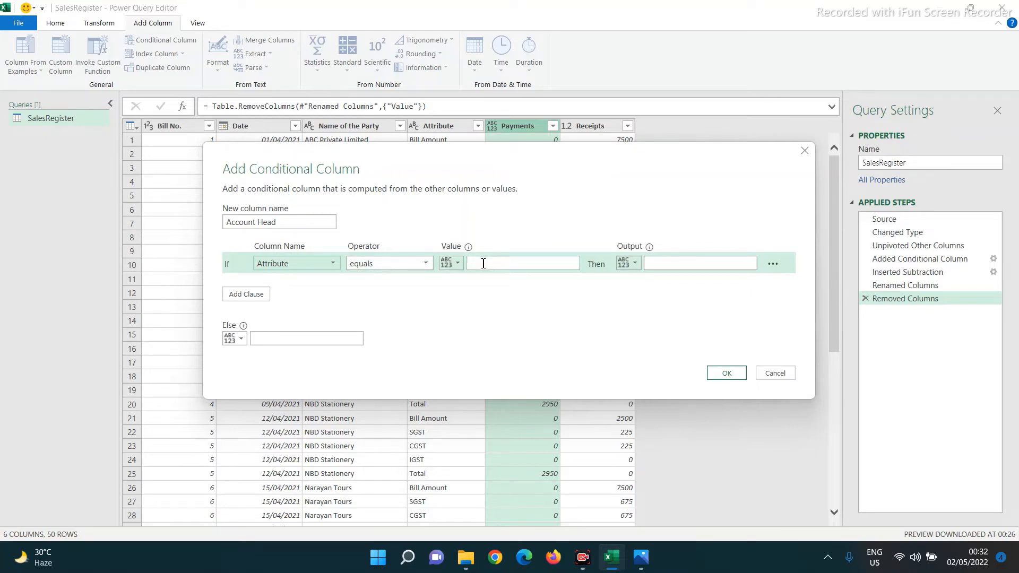
drag(489, 154, 472, 204)
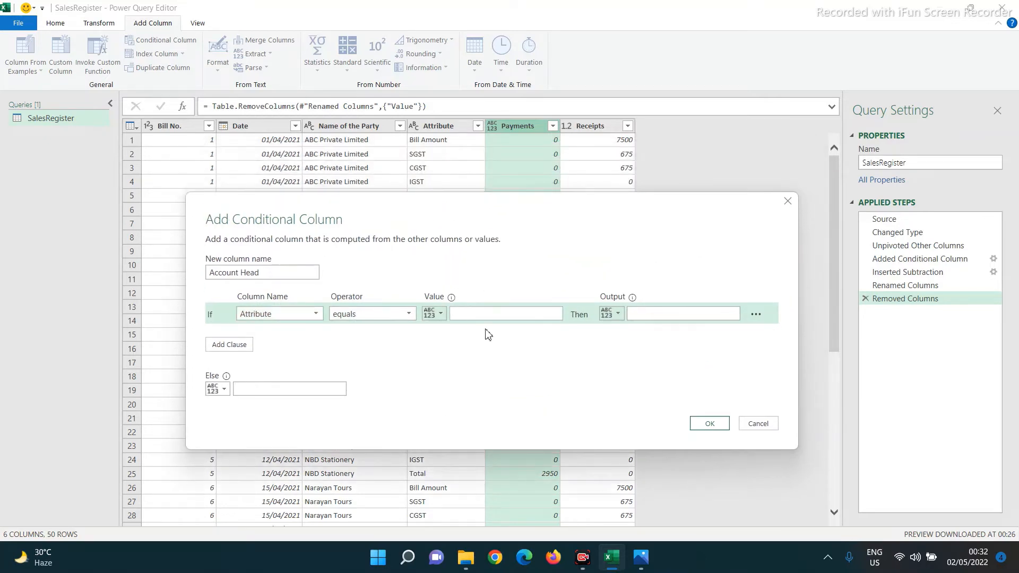
click(469, 316)
text(Bill Amount)
click(645, 316)
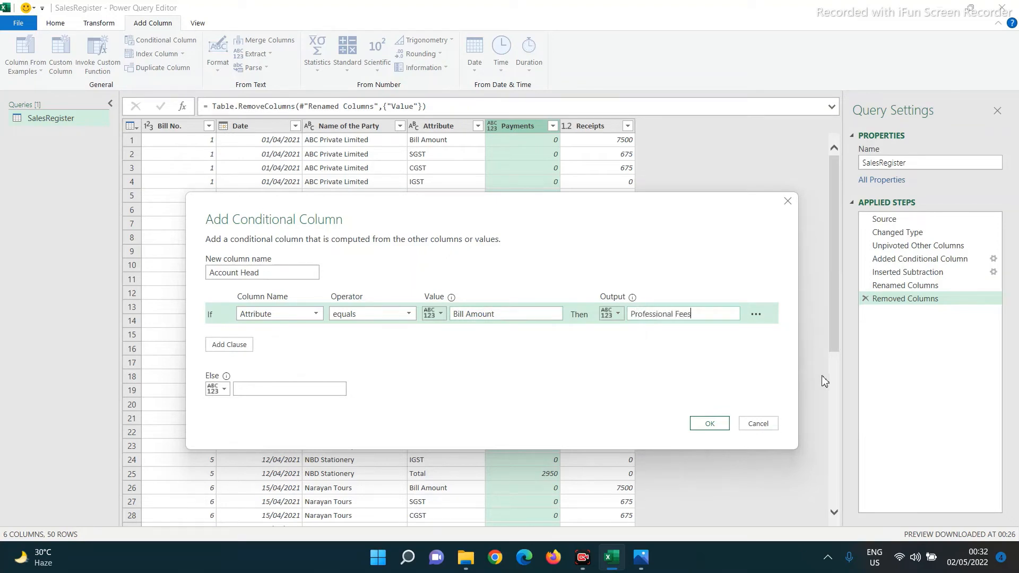
text(Professional Fees Received)
Step: Add an Else If clause that outputs SGST Output when Attribute equals SGST
click(229, 346)
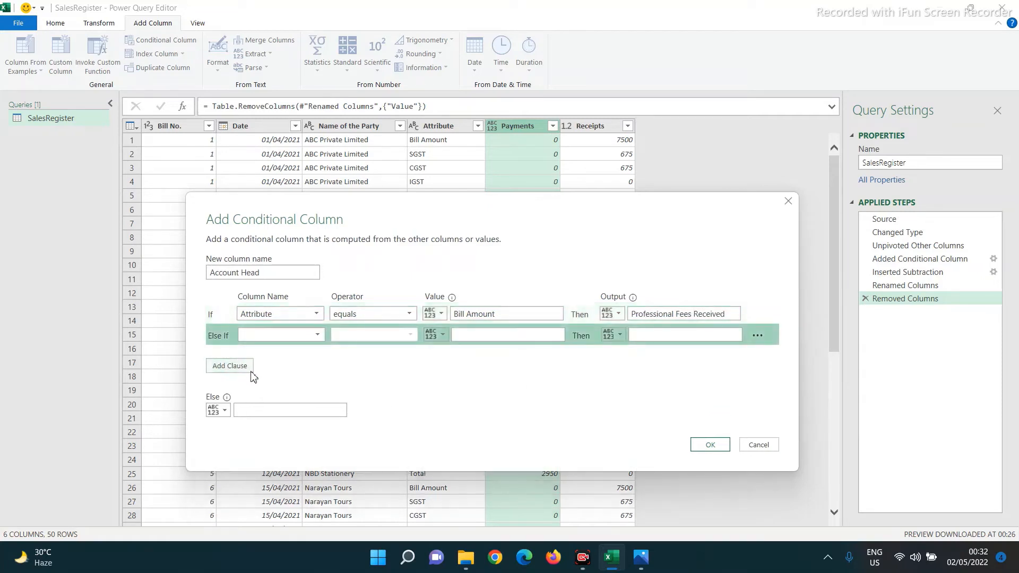
click(257, 340)
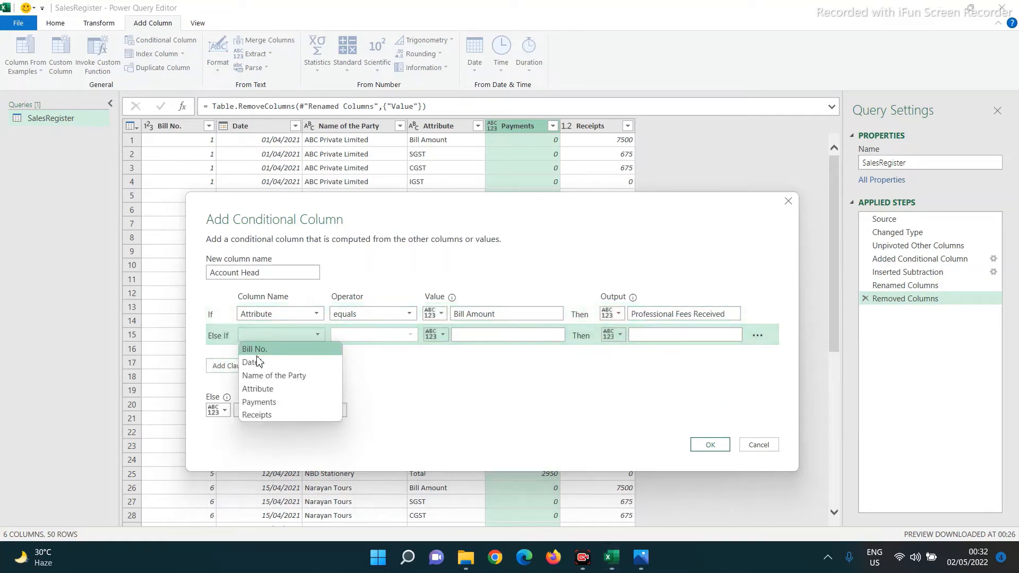
click(257, 387)
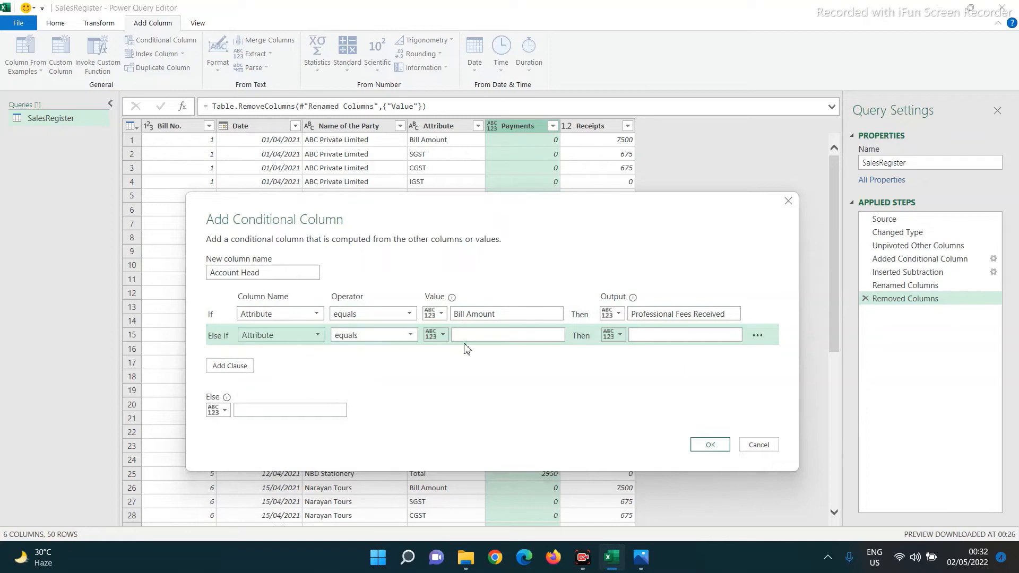
click(483, 336)
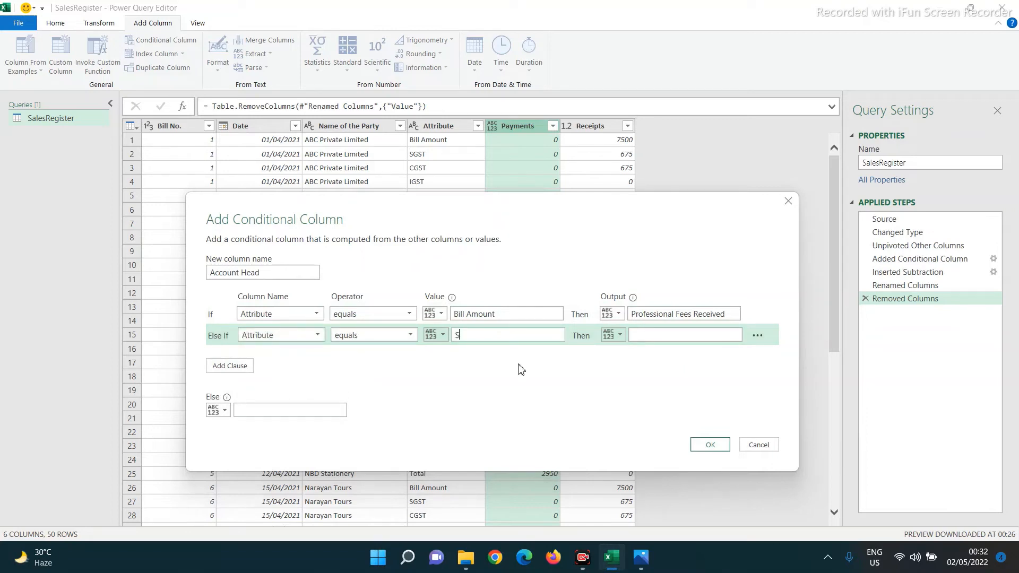
text(SGST)
click(660, 335)
text(SGST Outpu)
Step: Add an Else If clause that outputs CGST Output when Attribute equals CGST
click(230, 366)
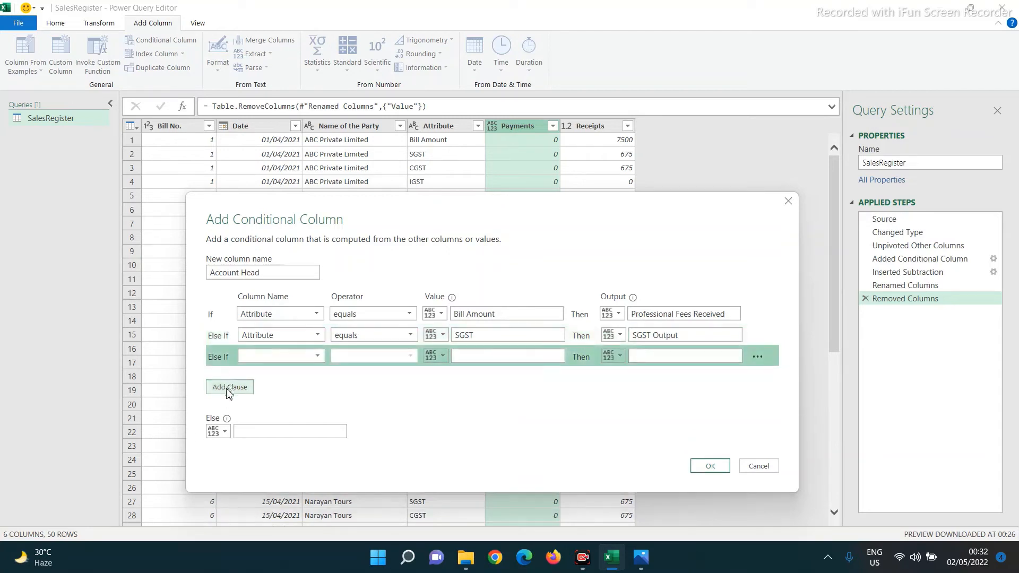
click(258, 358)
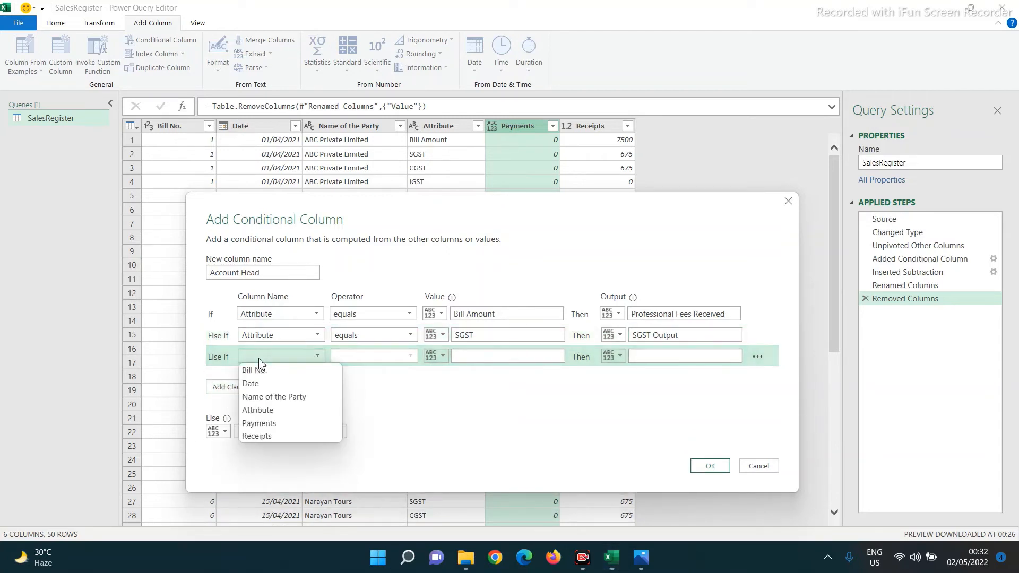
click(267, 411)
click(471, 356)
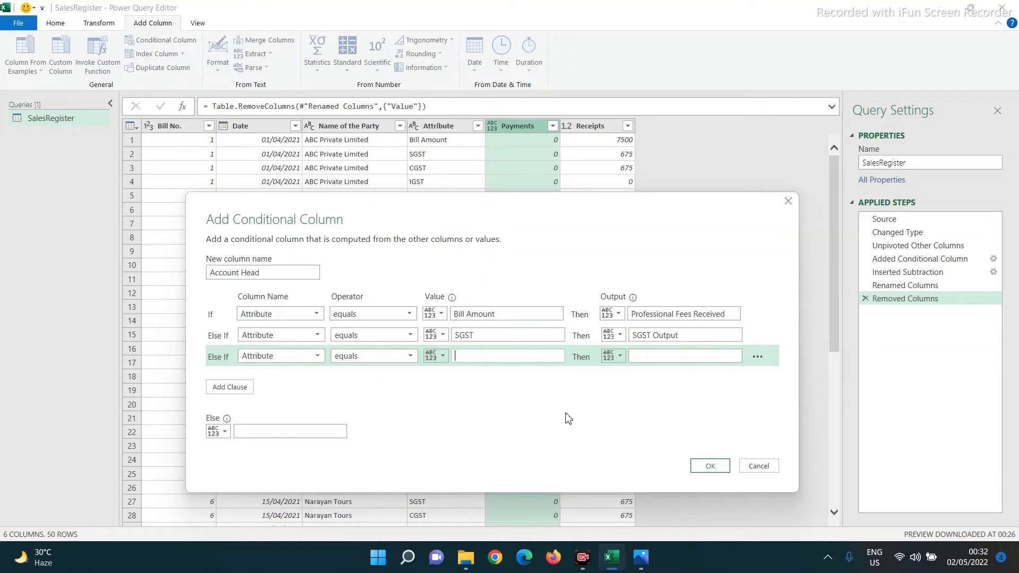
text(CGST)
click(648, 357)
text(CGS)
Step: Add an Else If clause that outputs IGST Output when Attribute equals IGST
click(229, 387)
click(264, 378)
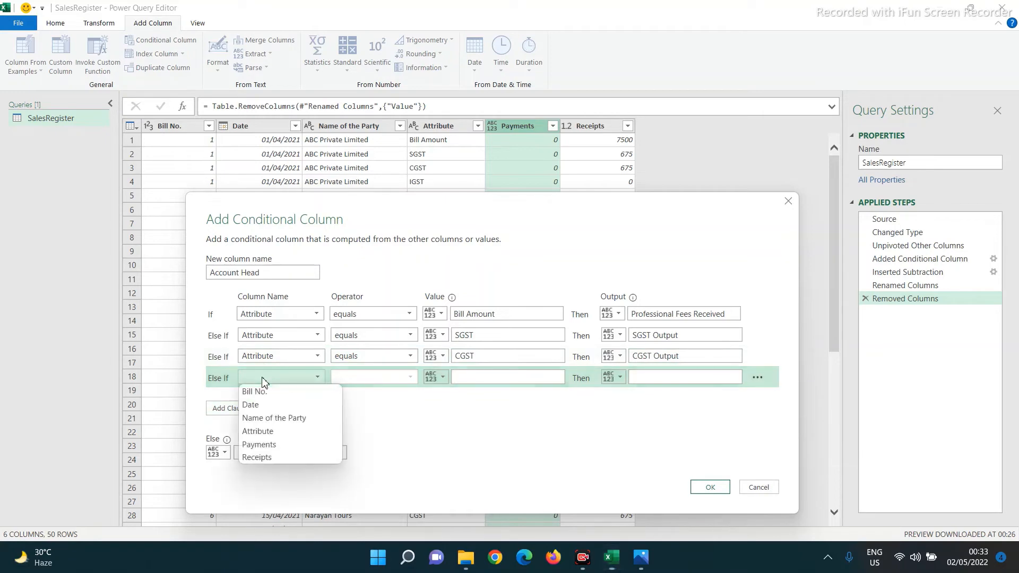
click(264, 434)
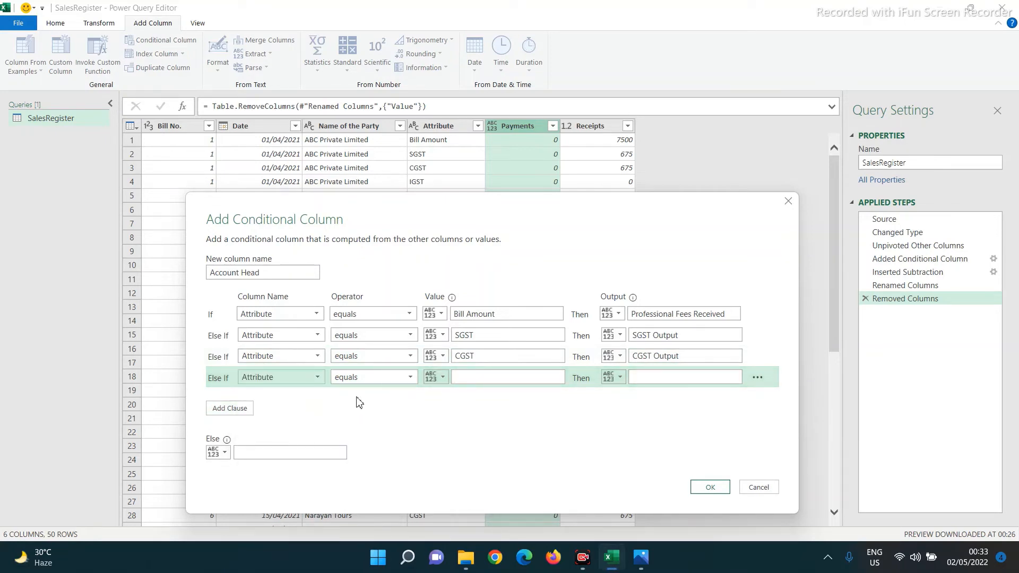
click(475, 380)
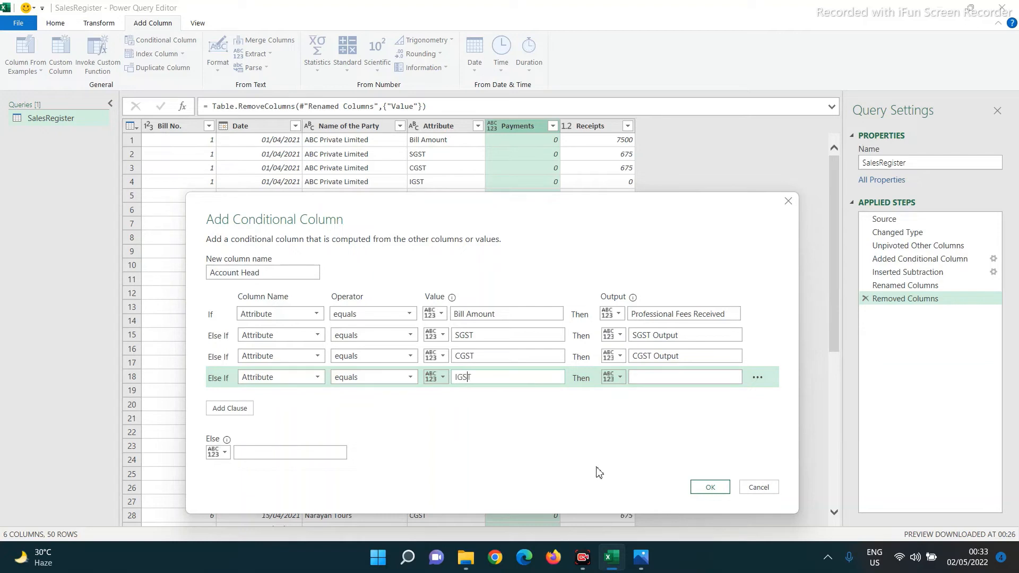
click(646, 377)
text(IGST Output)
Step: Add an Else If clause that outputs the Name of the Party column when Attribute equals Total, and create the column with null as Else value
click(229, 408)
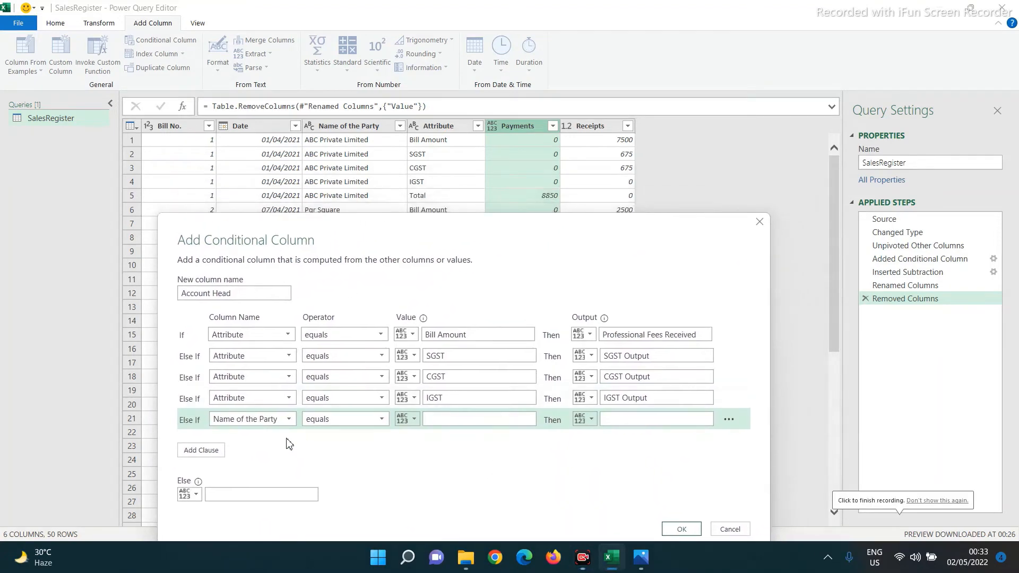
click(289, 419)
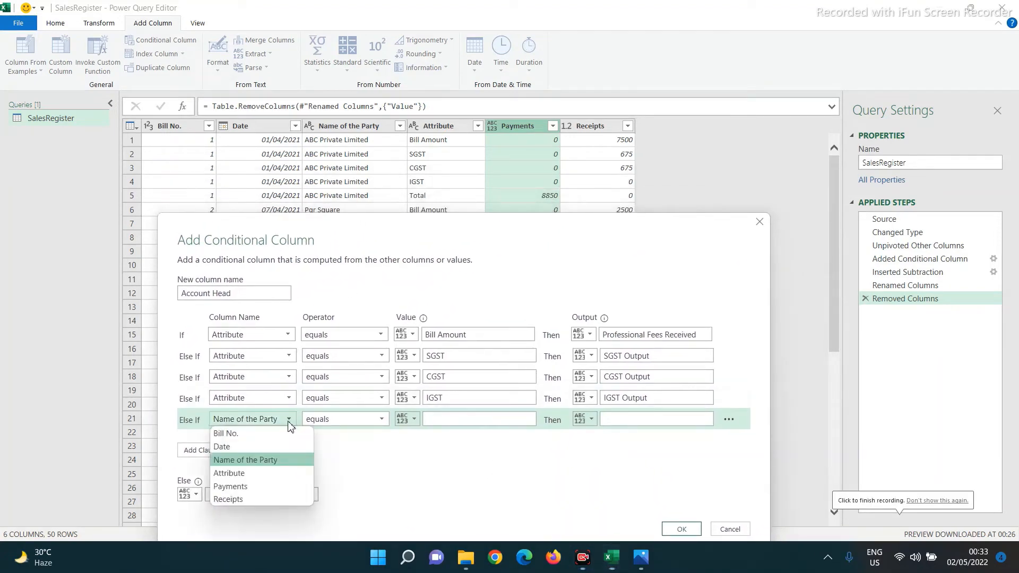
click(242, 473)
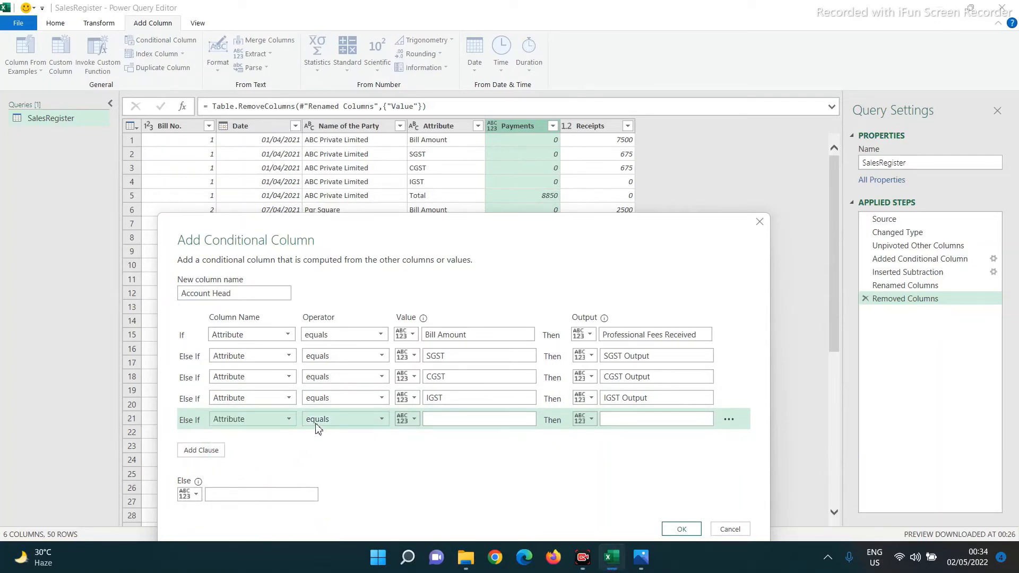
click(454, 424)
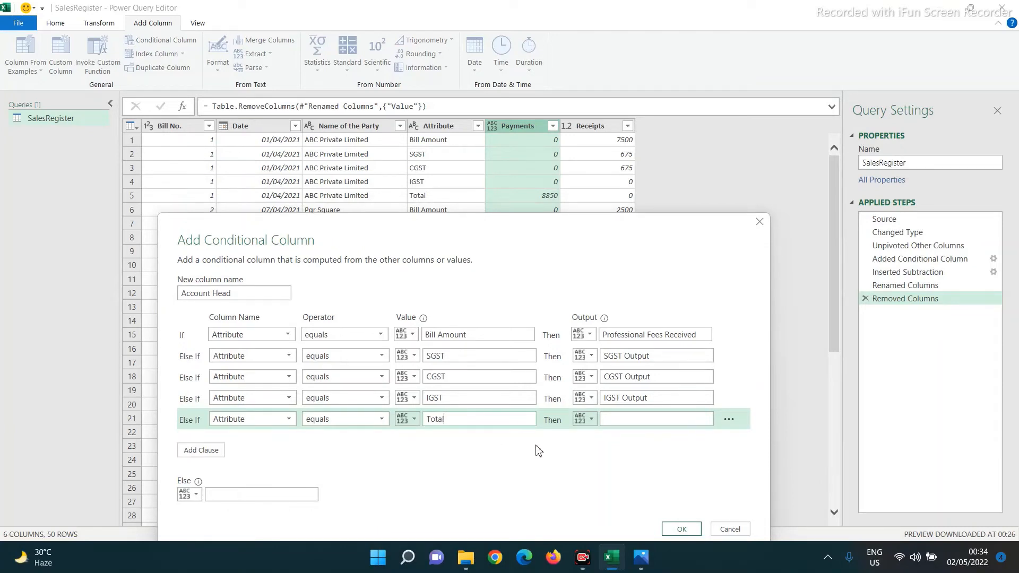
click(592, 421)
click(603, 448)
click(705, 421)
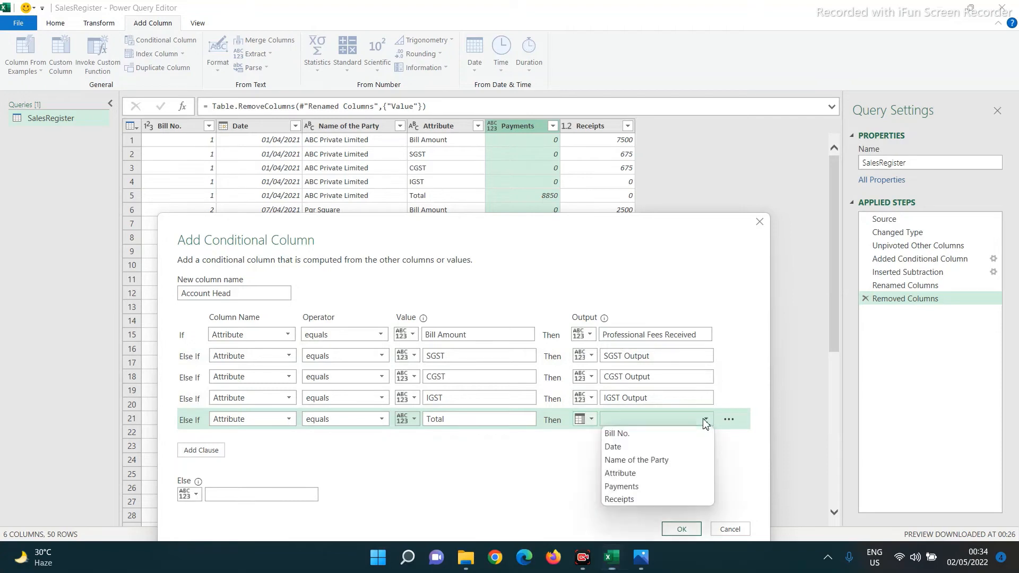
click(658, 458)
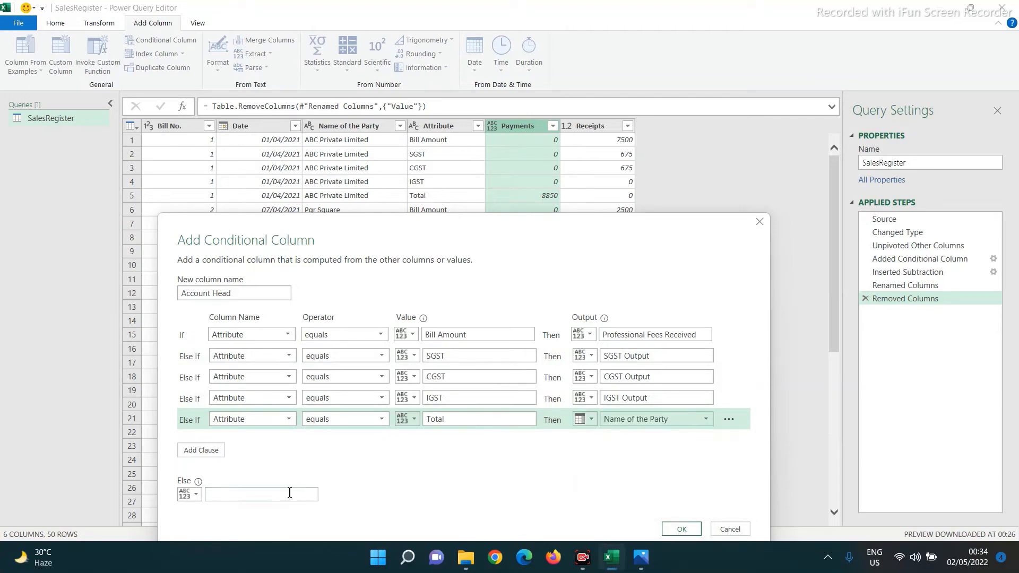
click(242, 494)
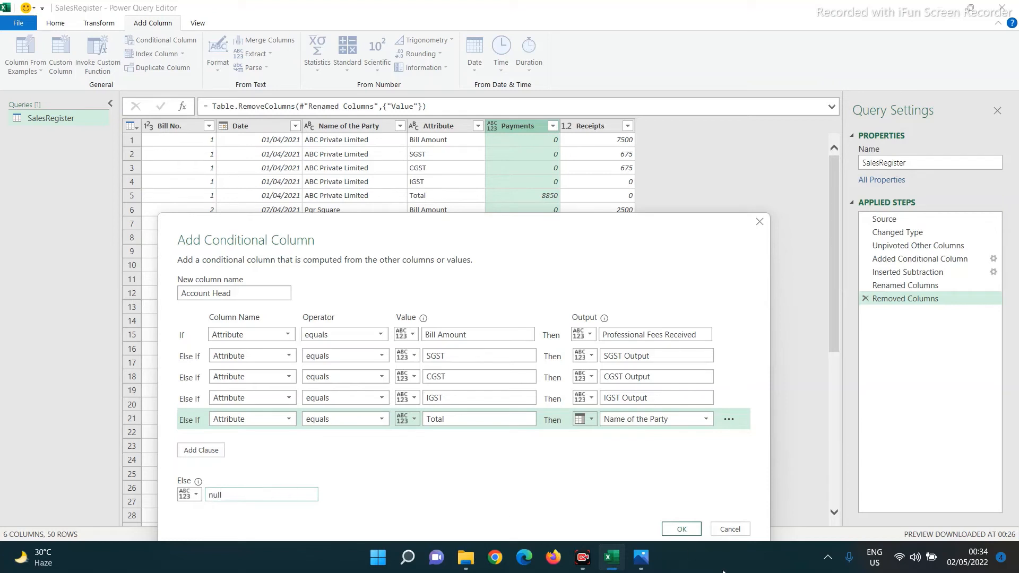
click(690, 530)
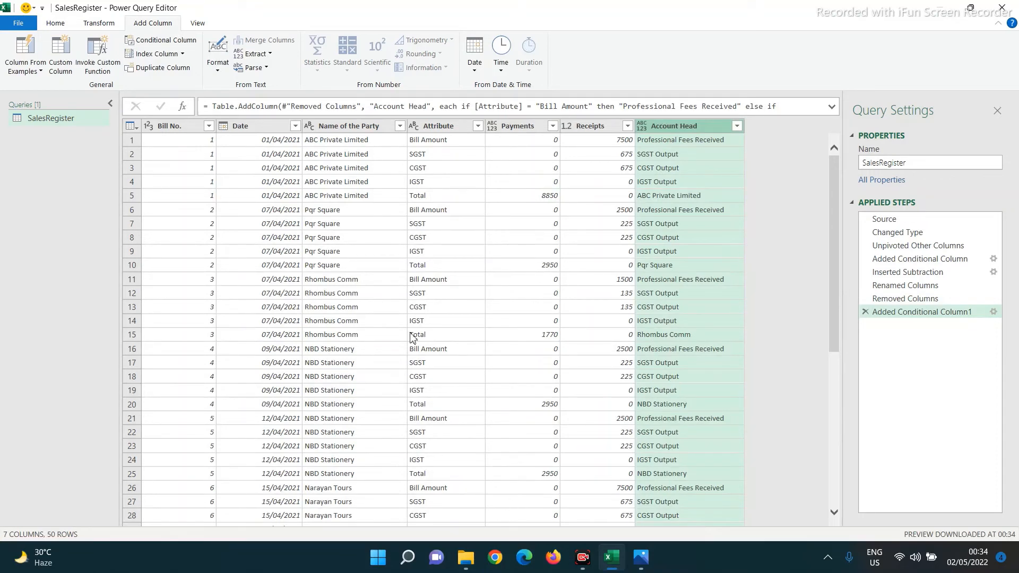
Step: Remove the Name of the Party and Attribute columns from the query
click(345, 128)
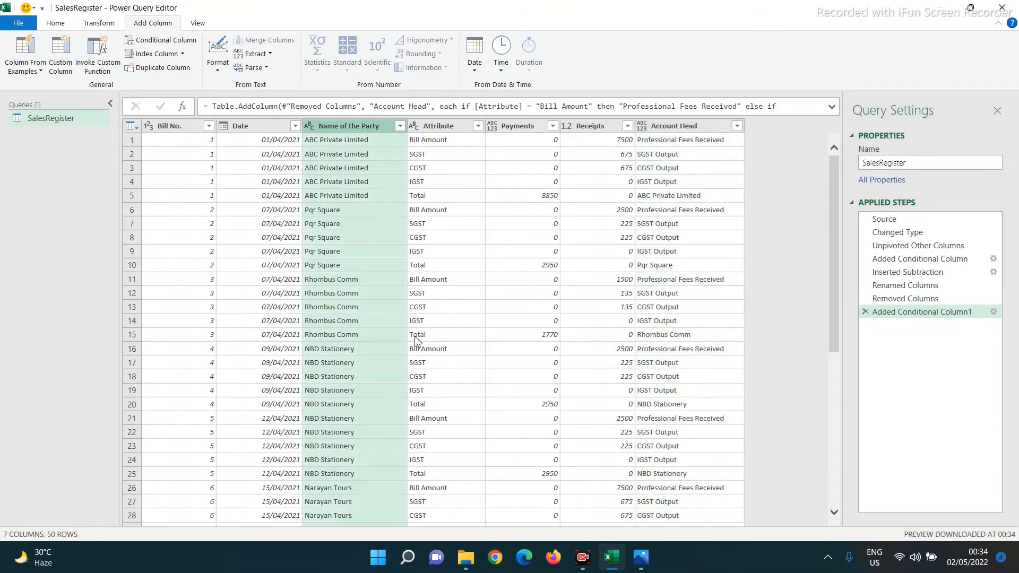
ctrl+click(439, 128)
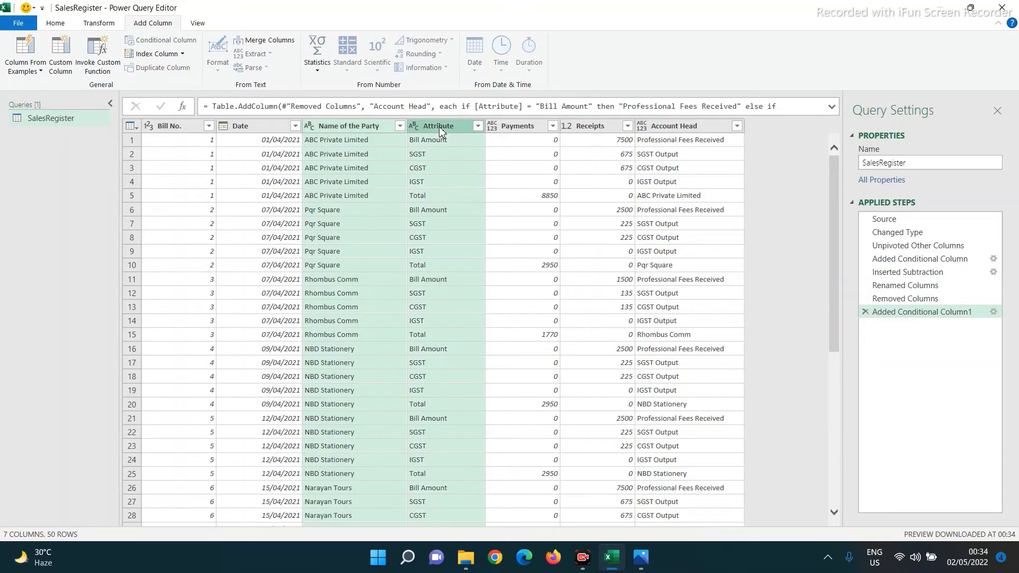
right_click(438, 127)
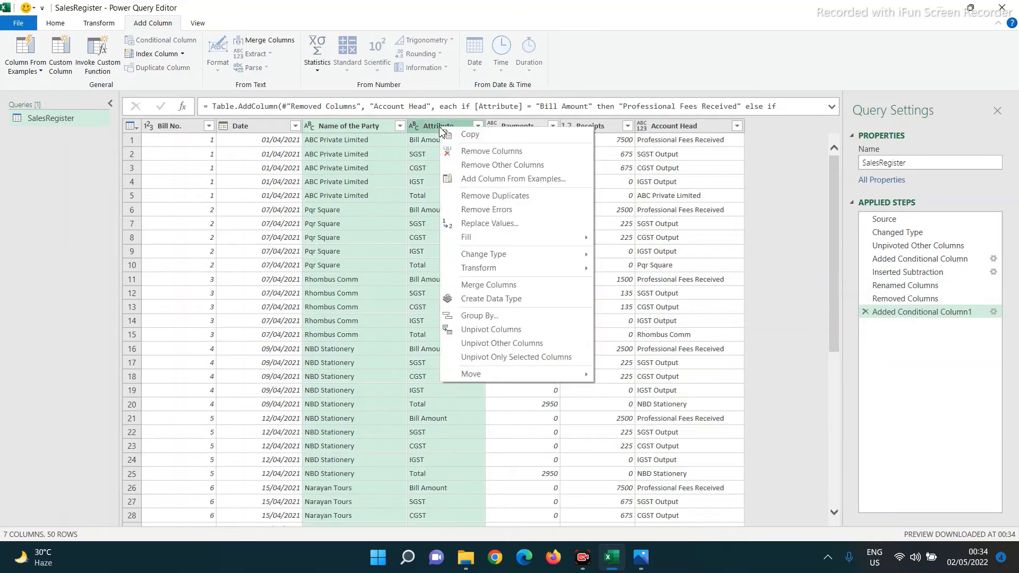
click(468, 154)
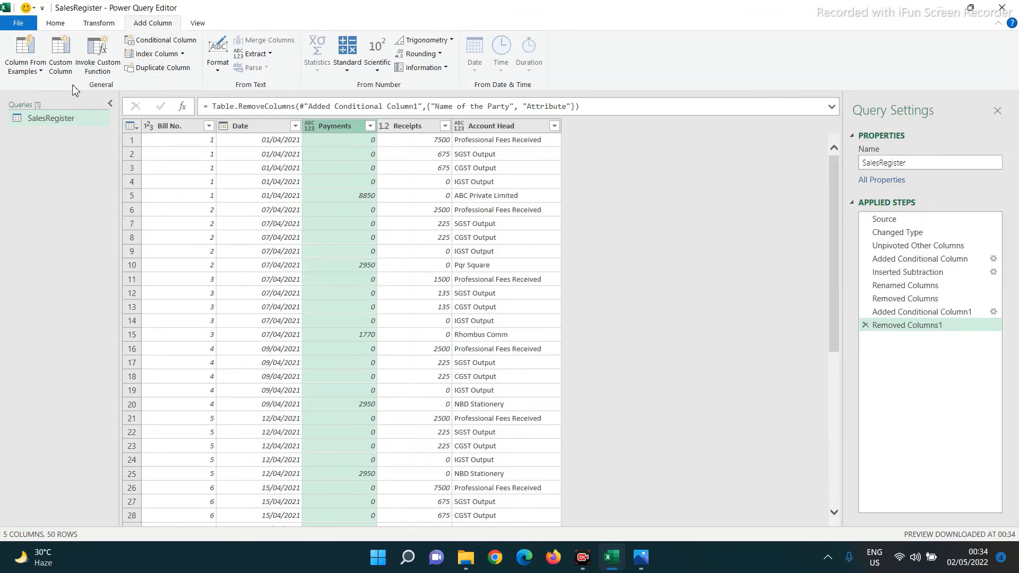
Step: Add a custom column named Type with the constant text "Sales" as its formula
click(60, 51)
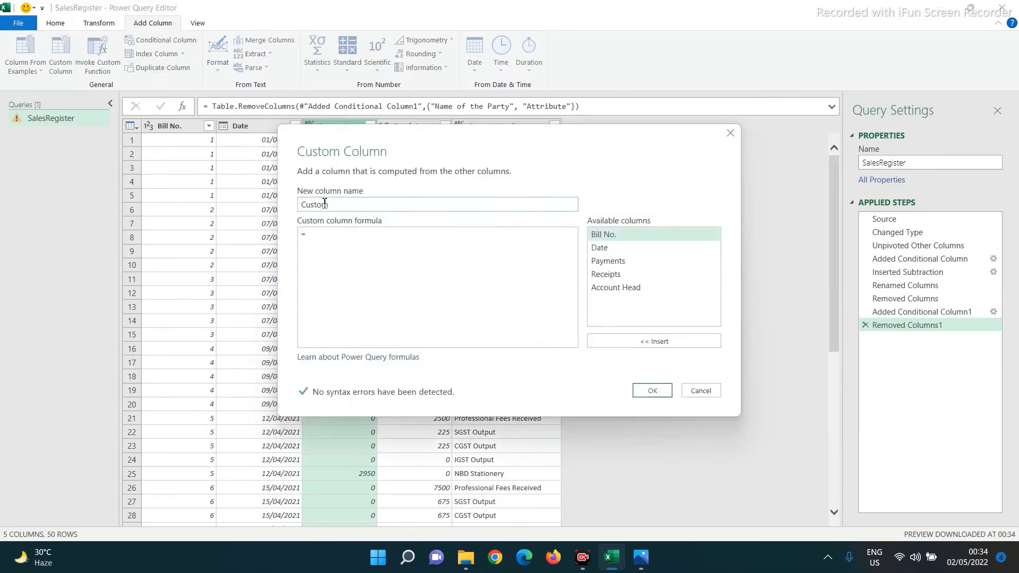
text(Type)
click(316, 236)
text(")
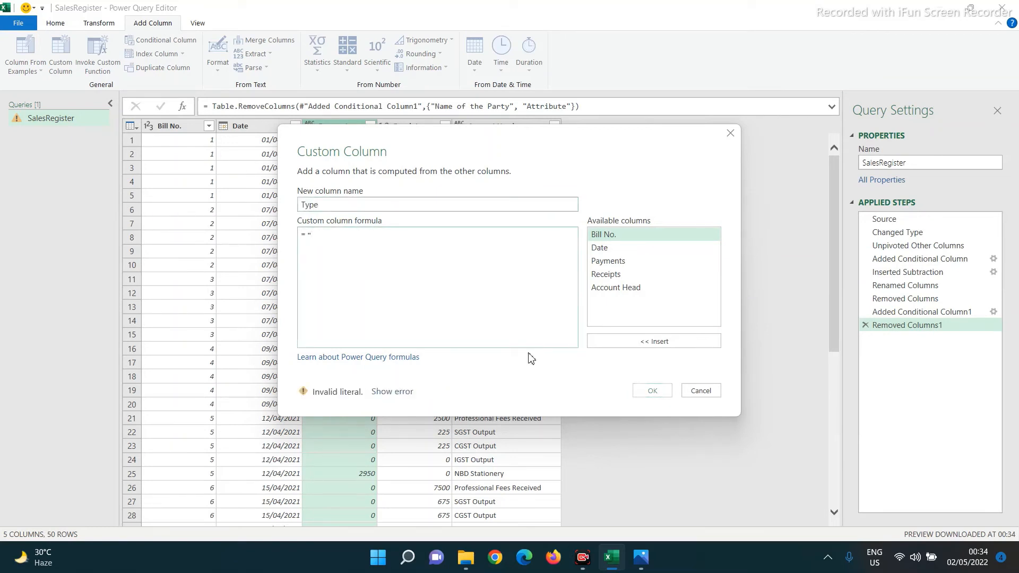
text(Sales")
click(652, 391)
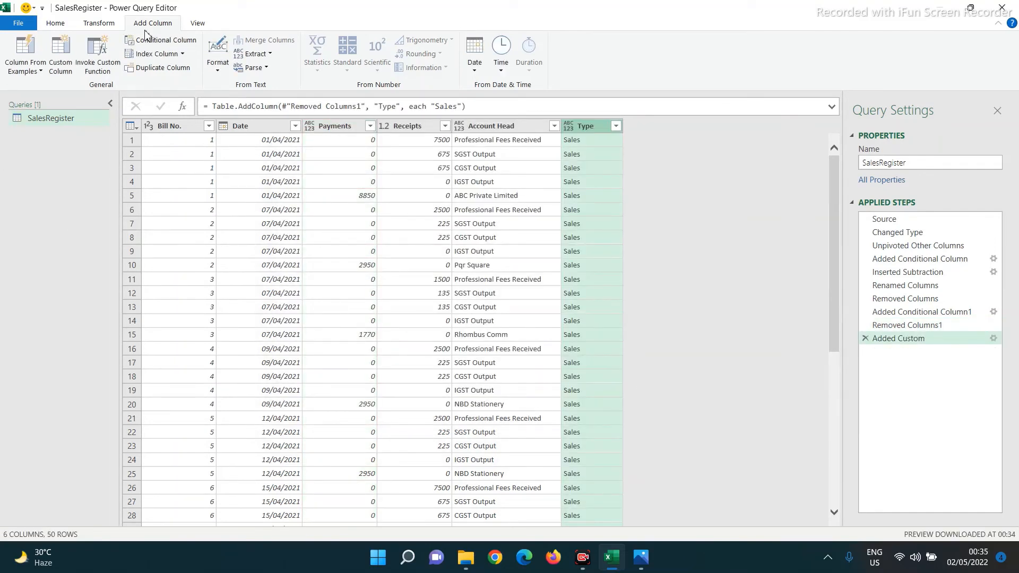
Step: Add a custom column named Narration whose formula is an empty text string, ""
click(60, 53)
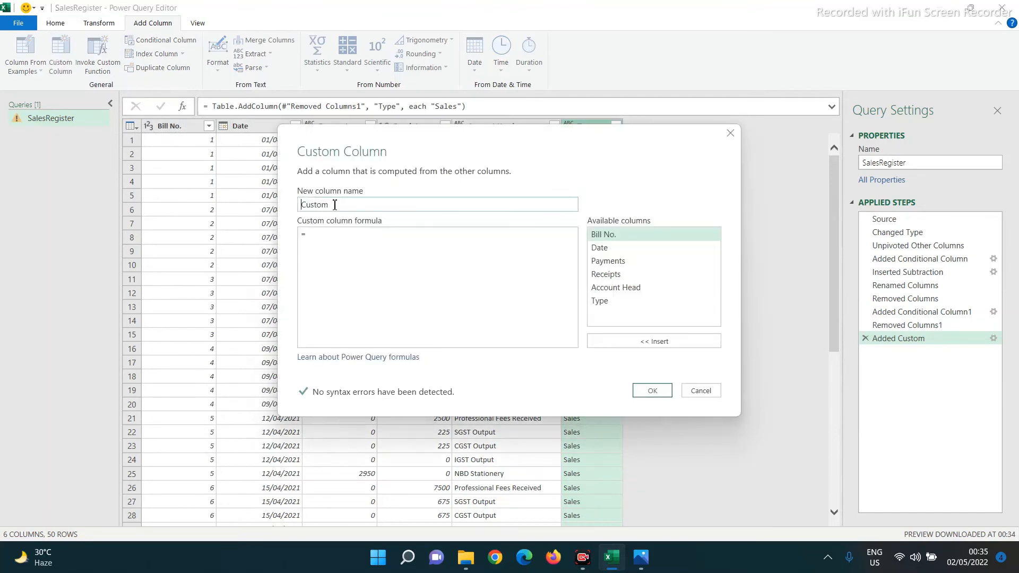
double_click(335, 204)
text(Narration)
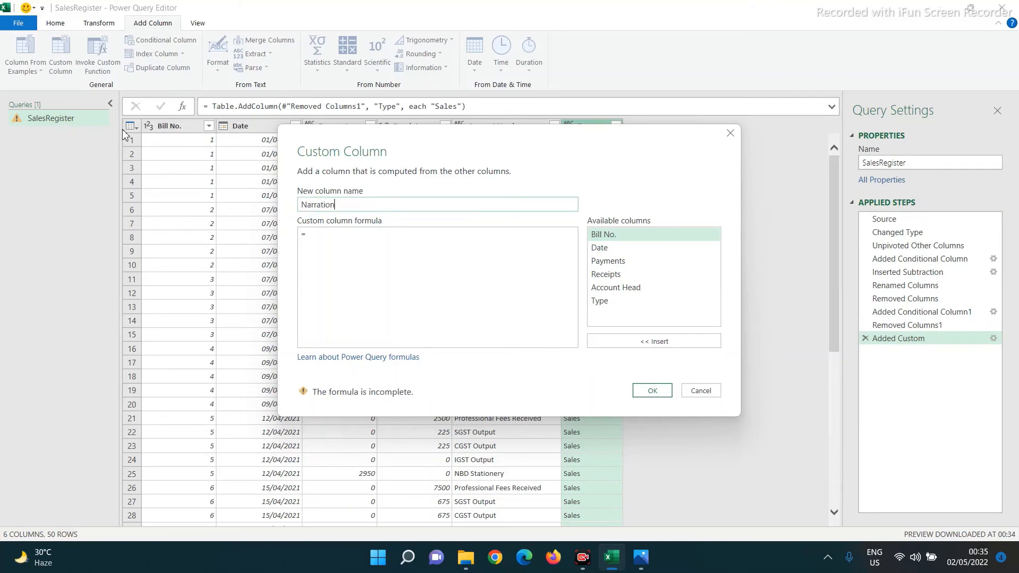
click(316, 236)
click(650, 391)
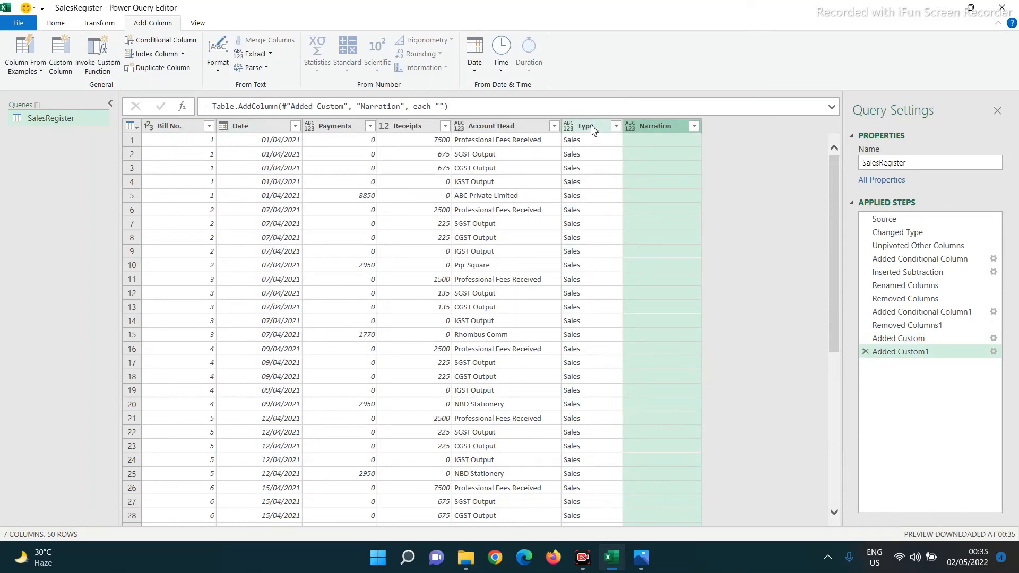
Step: Reorder the columns so Type comes first and Date second, and rename the Bill No. column to Ref
drag(593, 130, 190, 183)
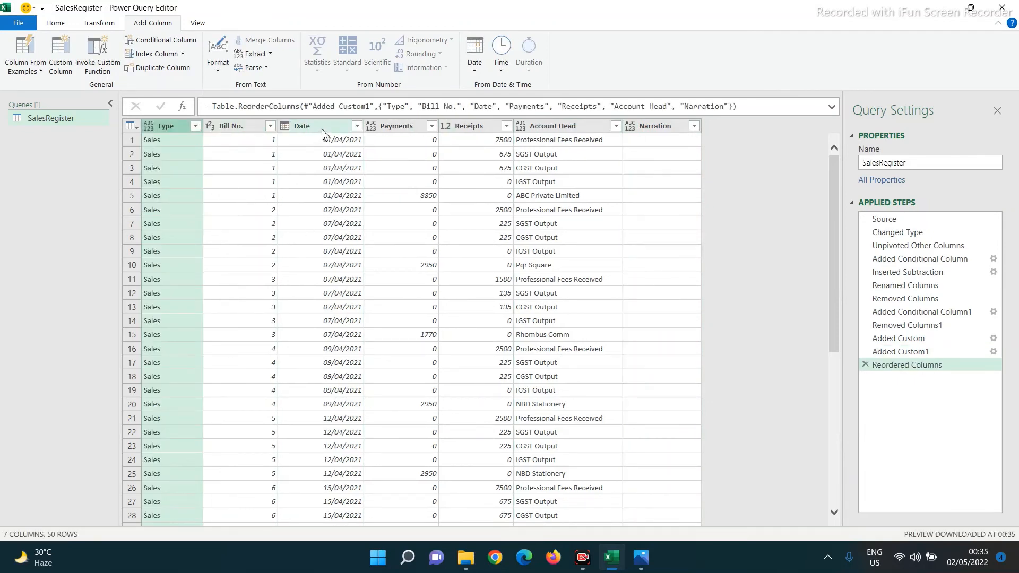
drag(314, 133, 246, 141)
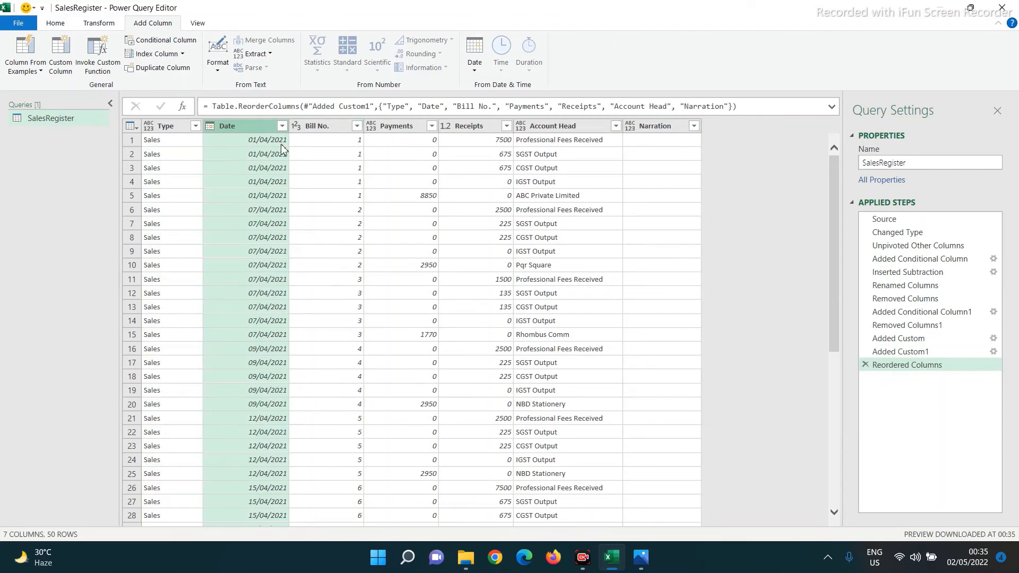
double_click(328, 126)
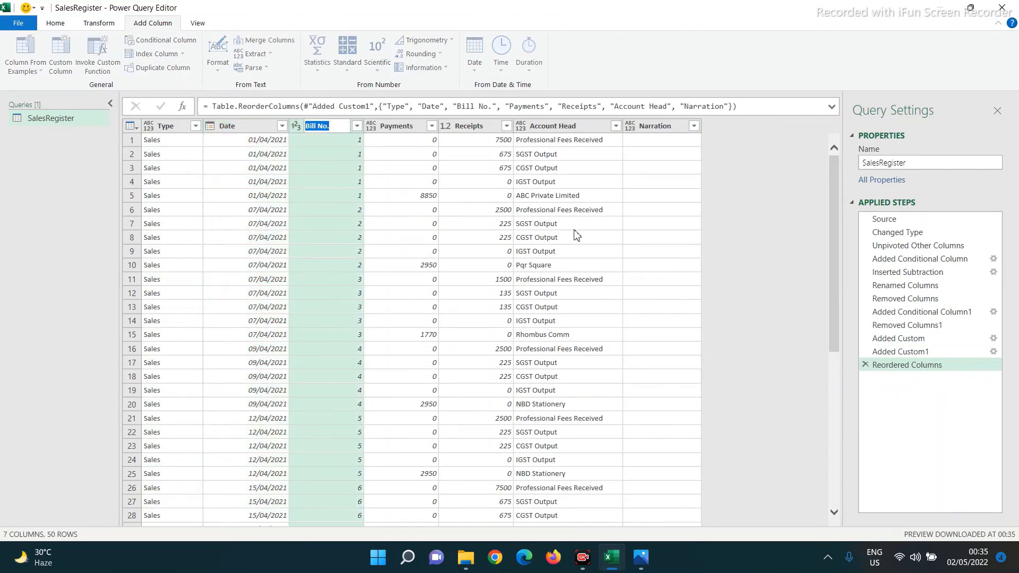
text(Ref)
key(Return)
Step: Reorder the columns after Ref as Narration, Account Head, Receipts and Payments
click(645, 131)
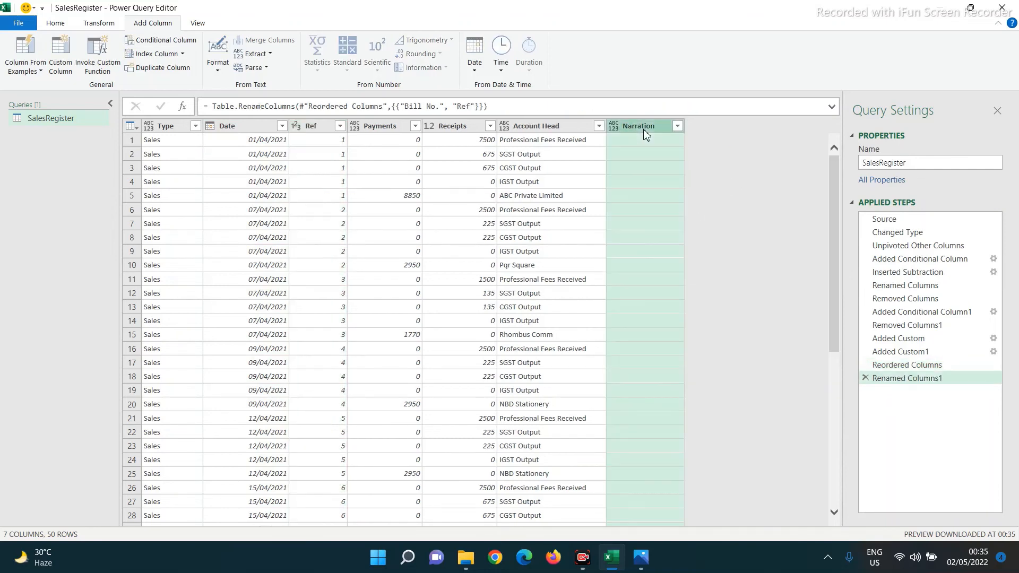
drag(646, 134, 385, 135)
drag(632, 133, 478, 133)
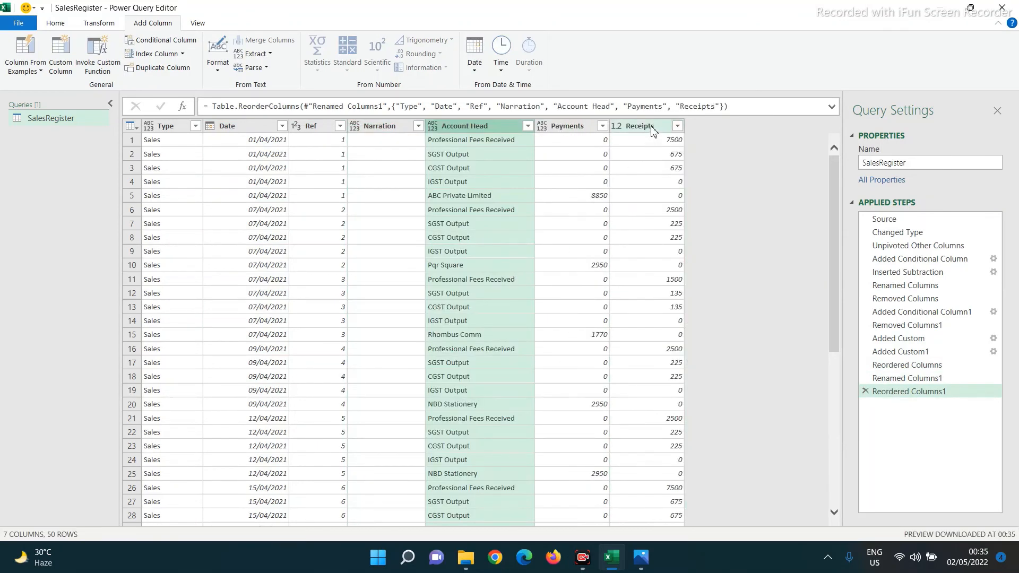
drag(652, 132, 575, 132)
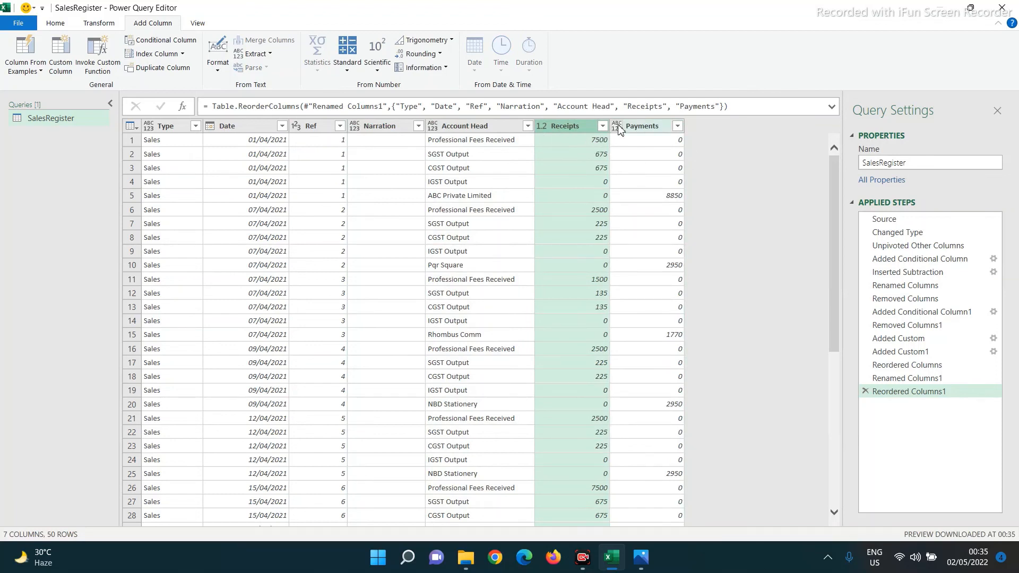
Step: Set the Payments column's data type to Decimal Number, and close and load the query into the workbook
click(617, 127)
click(623, 141)
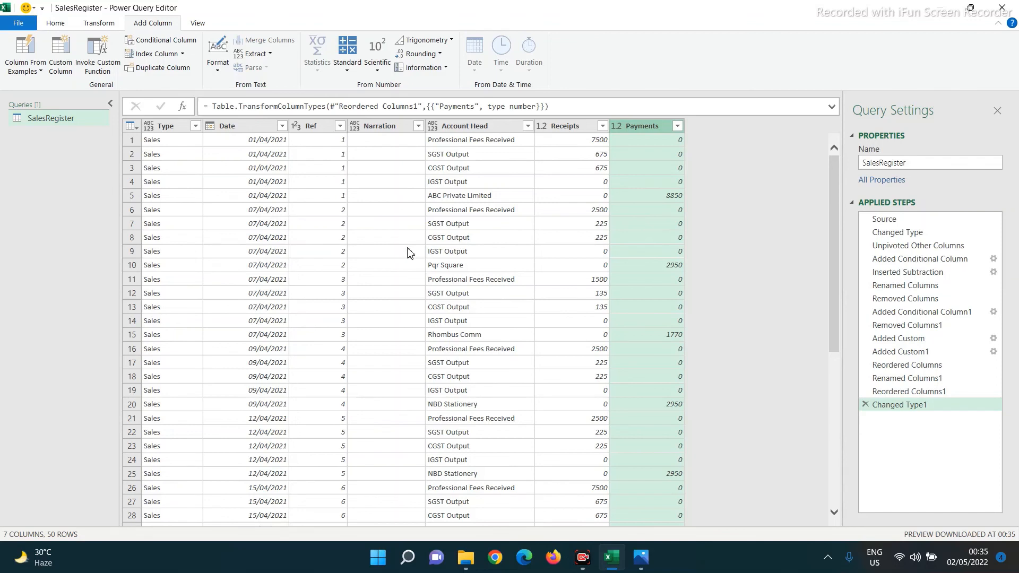
click(22, 27)
click(32, 50)
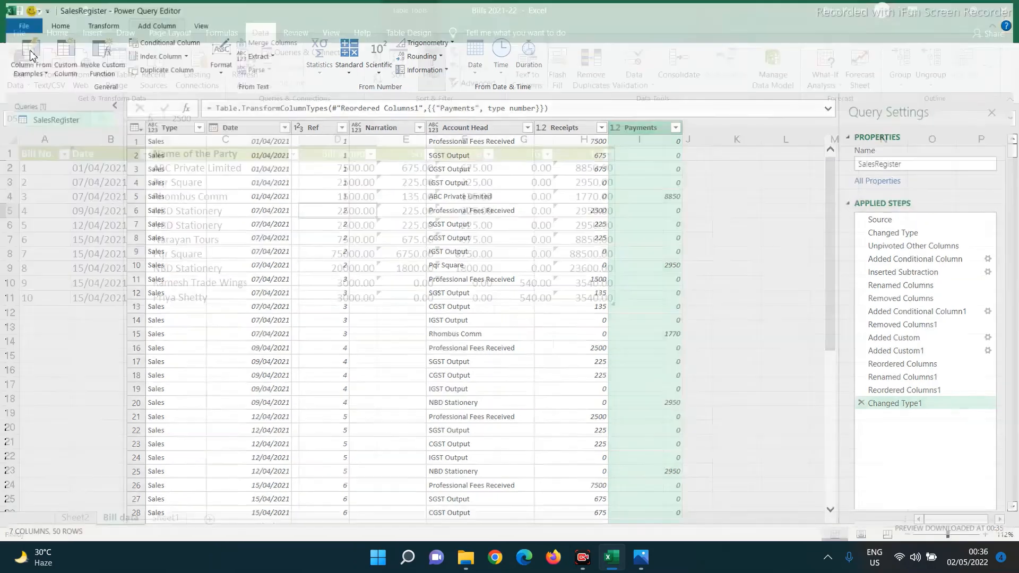